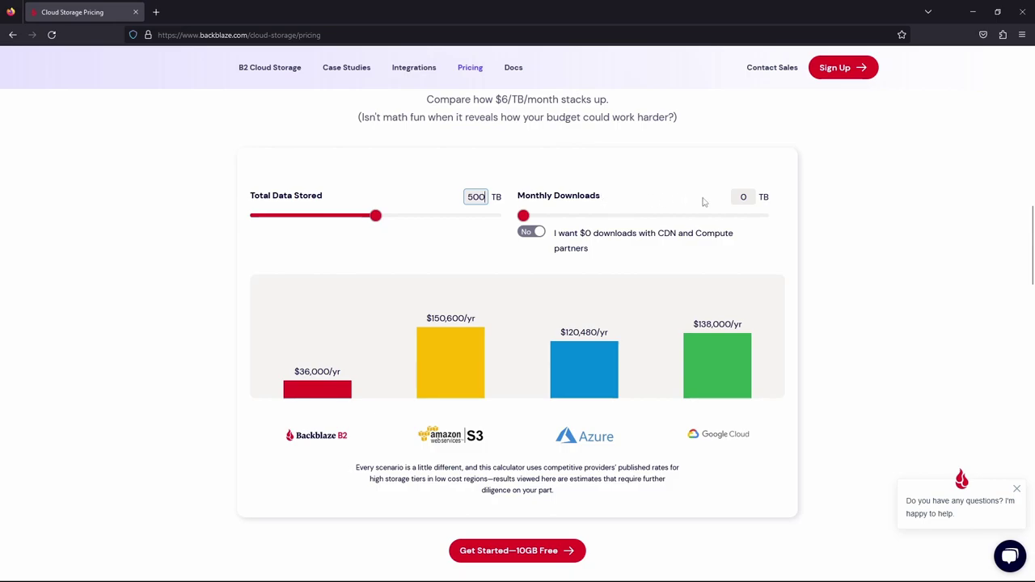
- Enter 500 TB as Monthly Downloads and select the Total Data Stored amount for replacement
double_click(743, 197)
text(500)
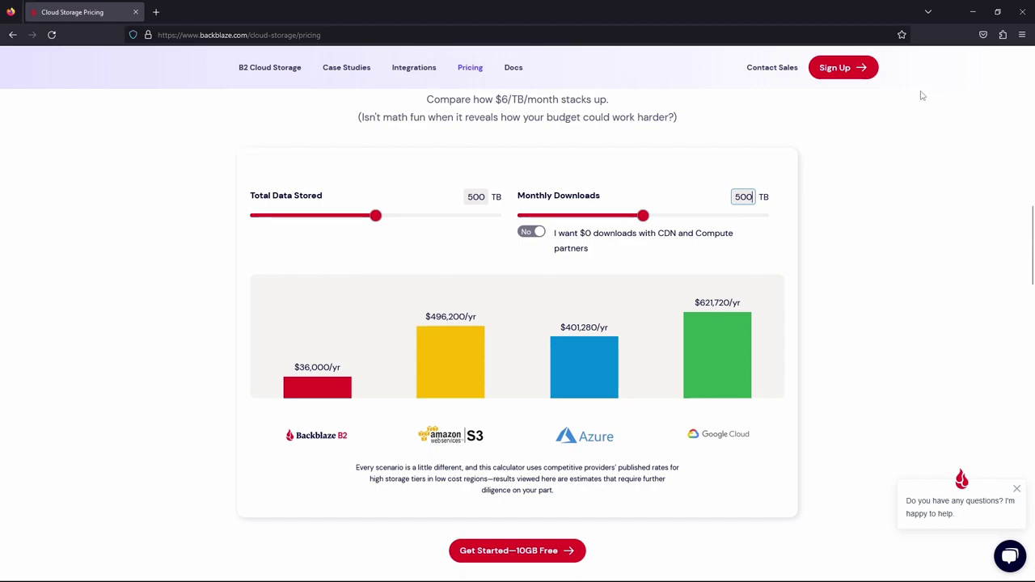
double_click(479, 201)
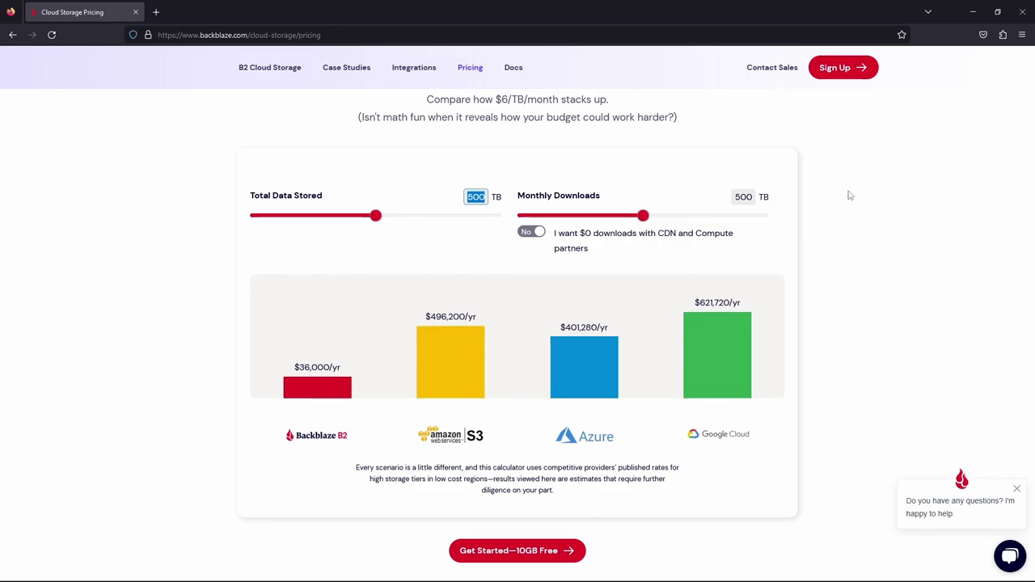
- Set the calculator to 10 TB stored and 1 TB of monthly downloads
text(10)
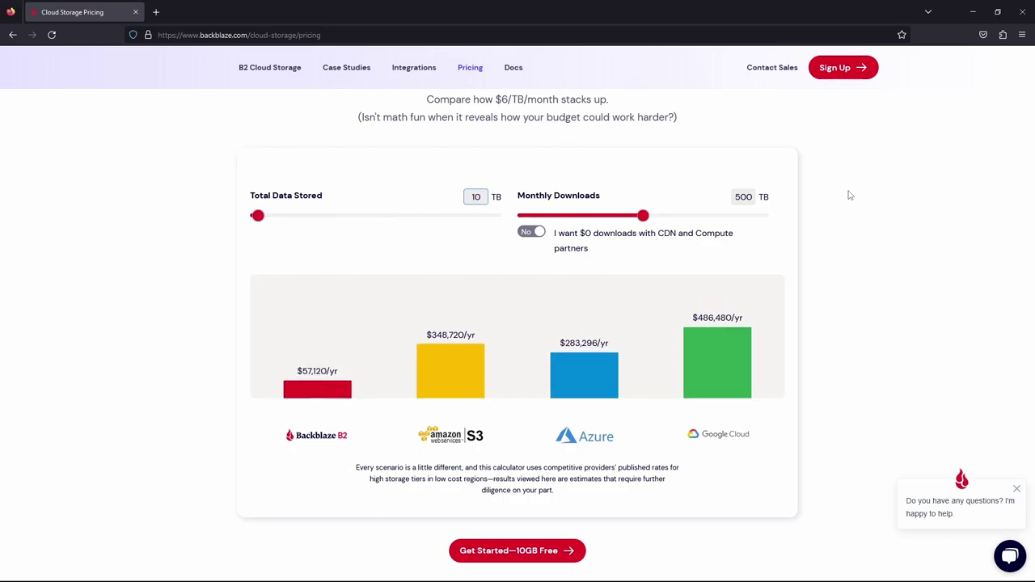
key(Tab)
text(1)
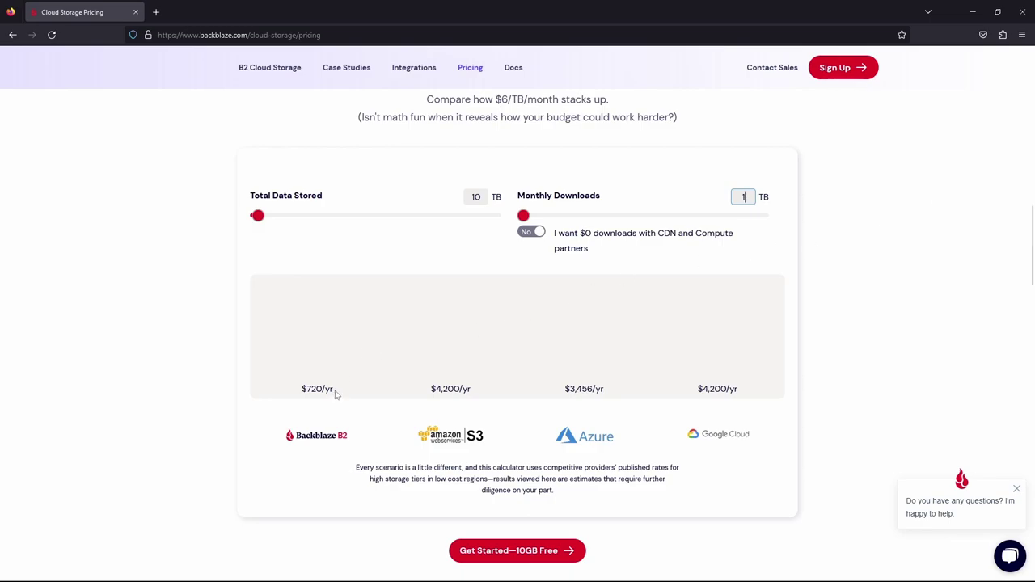
scroll(335, 394, up, 3)
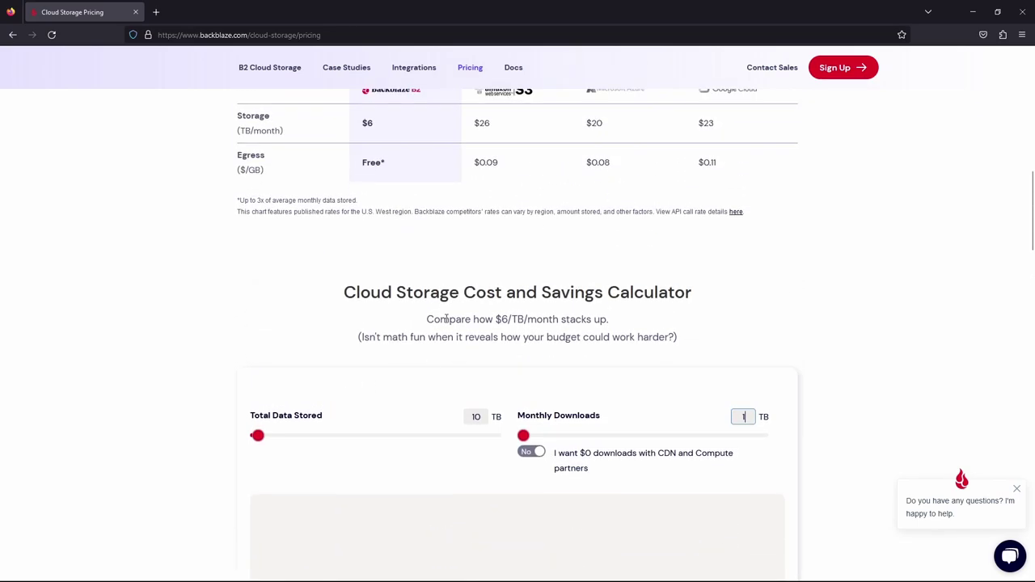
drag(435, 319, 623, 327)
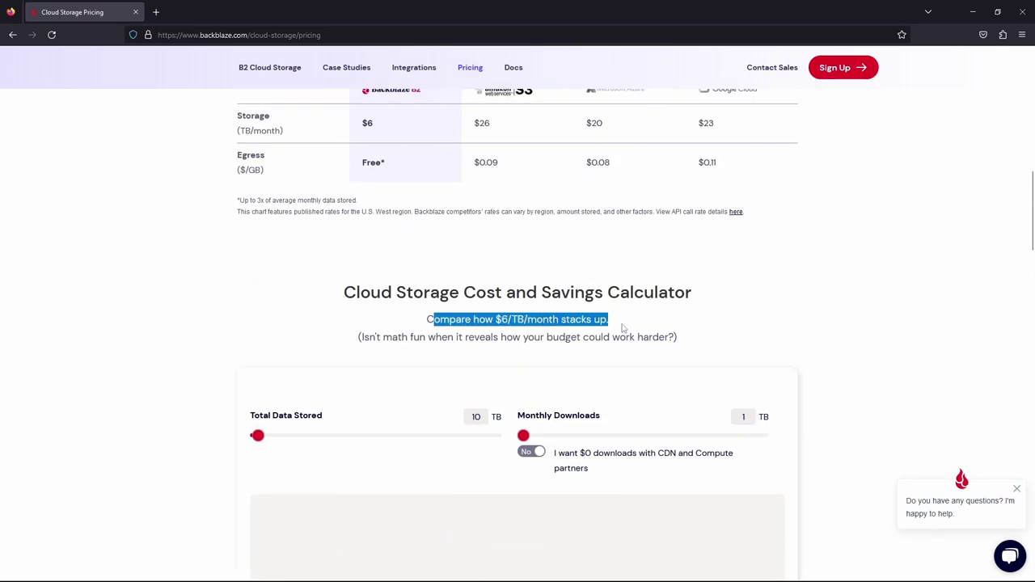
scroll(623, 330, down, 2)
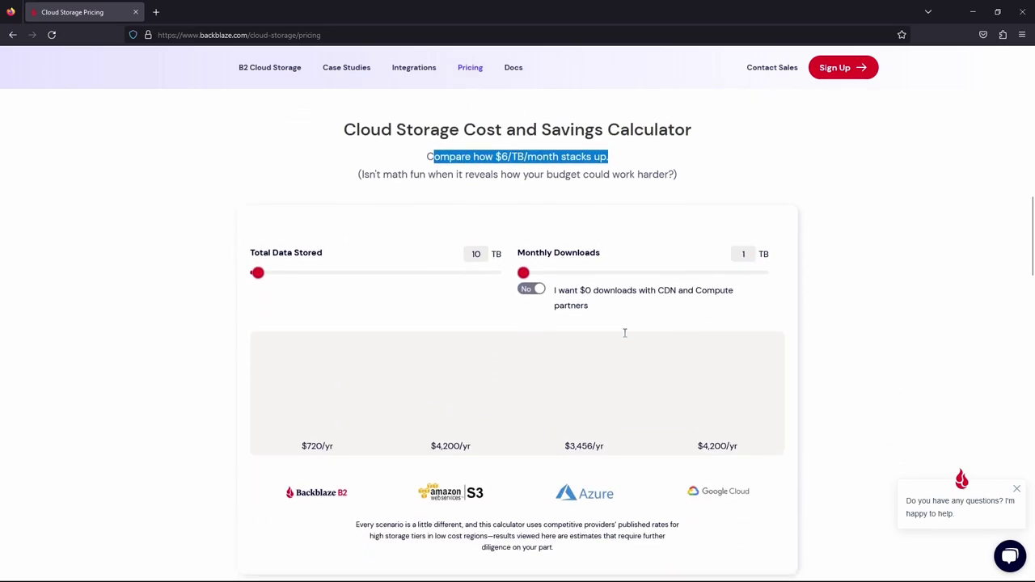
- Change monthly downloads to 10, then 30 TB, and go to the B2 sign-up page
click(744, 252)
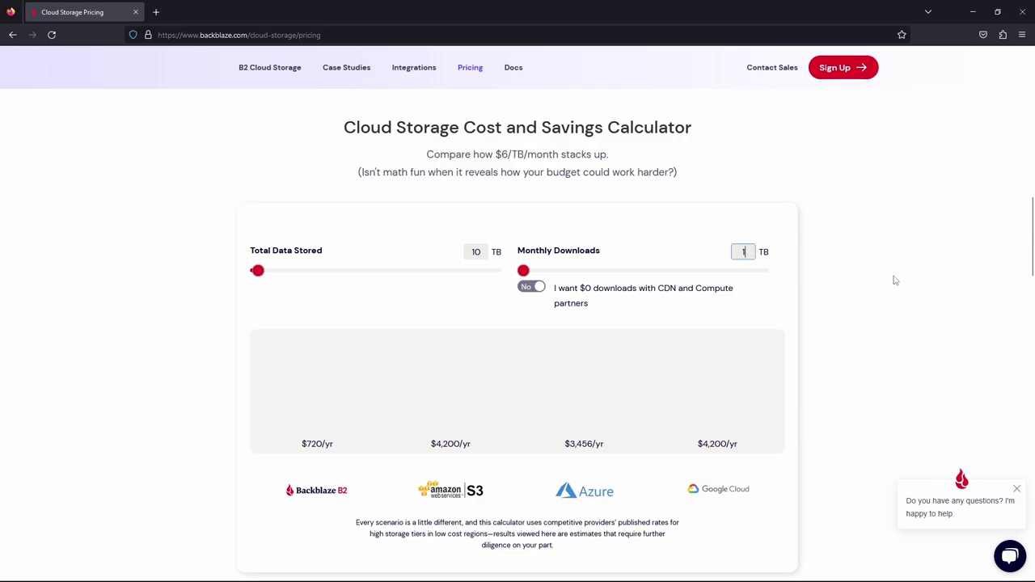
text(0)
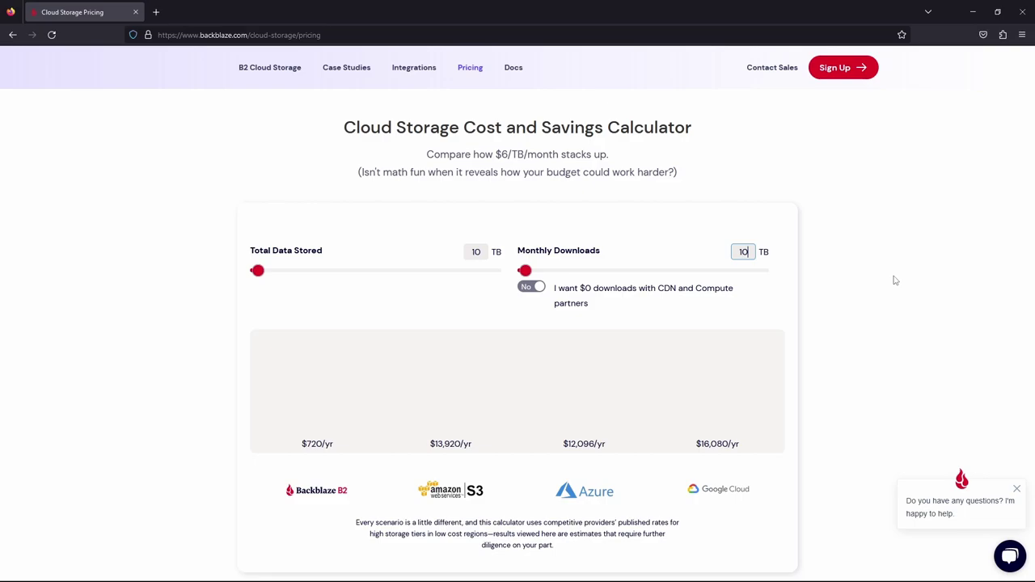
key(BackSpace)
key(BackSpace)
text(30)
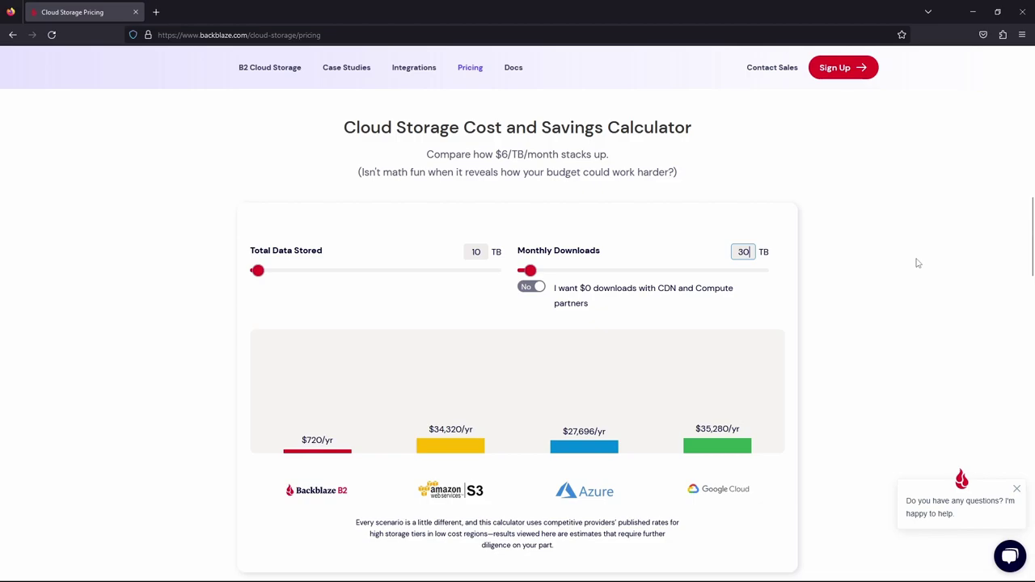
click(844, 67)
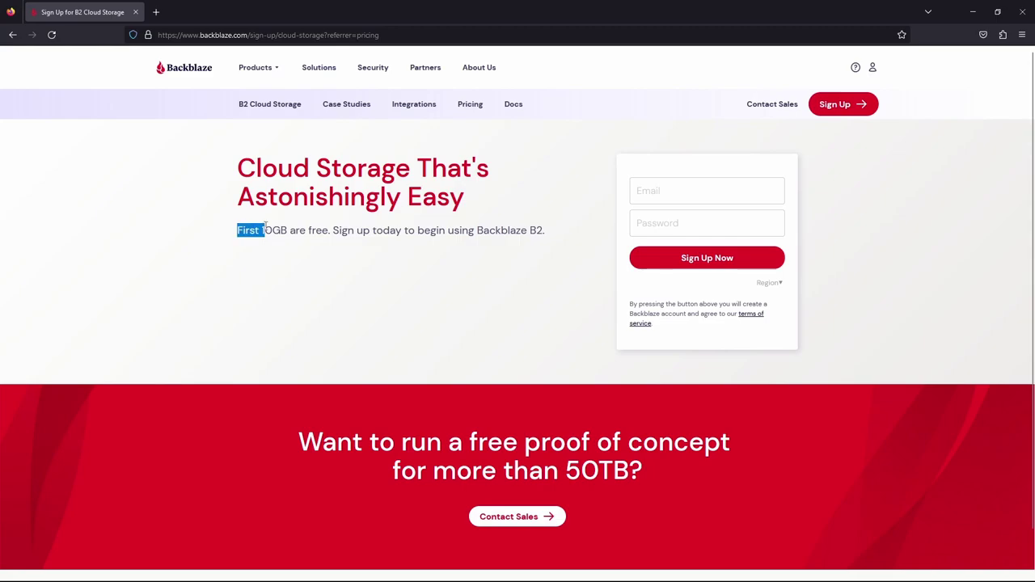
- Highlight the free 10GB note on the sign-up page and bring up the storage region list
drag(265, 229, 319, 230)
click(866, 262)
click(777, 284)
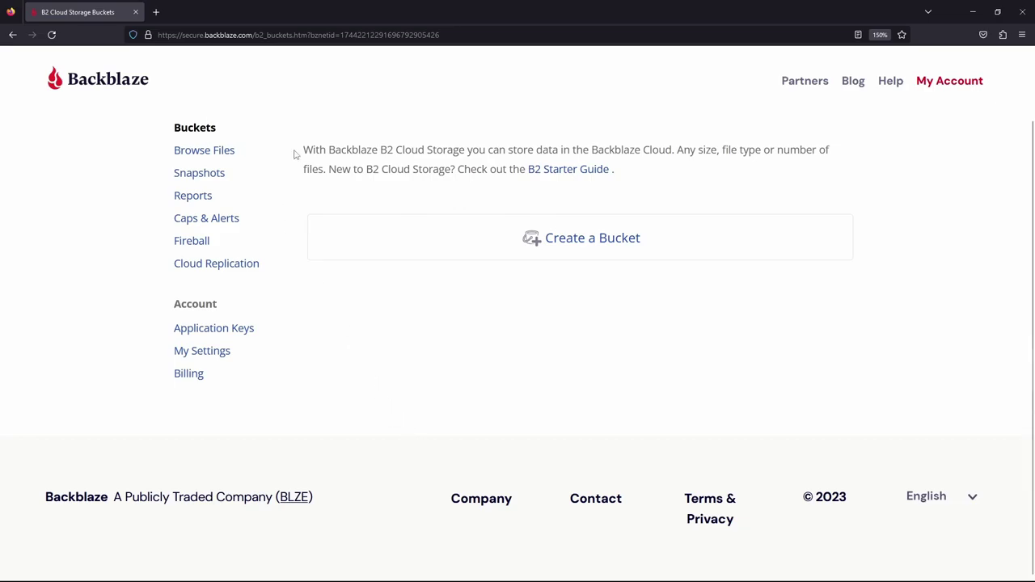
- Create a new bucket with the unique name PEYoutubeDemo, keeping it Private
click(579, 239)
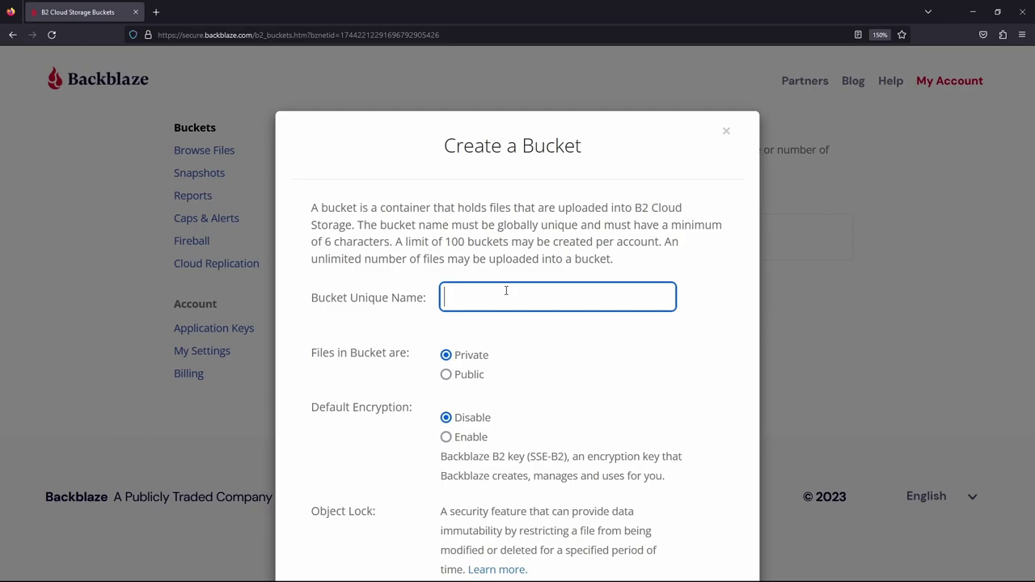
text(PEYoutubeDemo)
scroll(596, 323, down, 4)
click(539, 464)
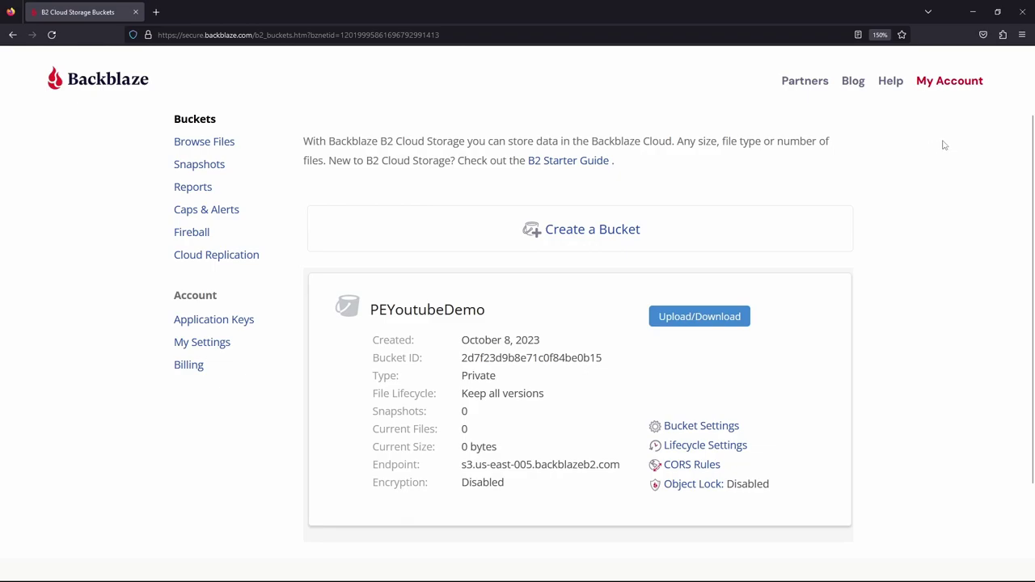
- Create application key 'Truenas' limited to PEYoutubeDemo, allowing all bucket names to be listed
click(240, 328)
scroll(864, 367, down, 1)
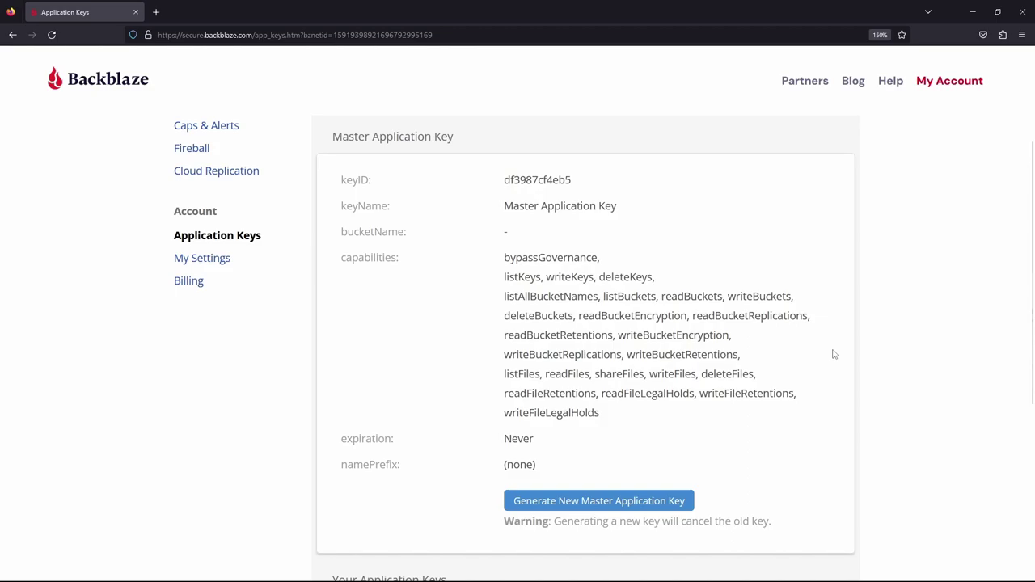
scroll(835, 354, down, 2)
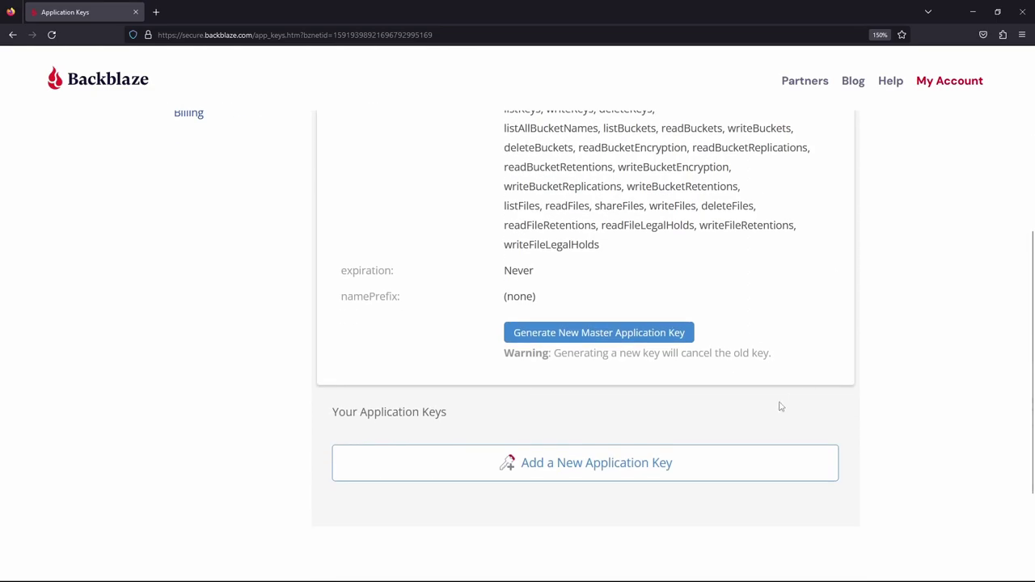
click(677, 469)
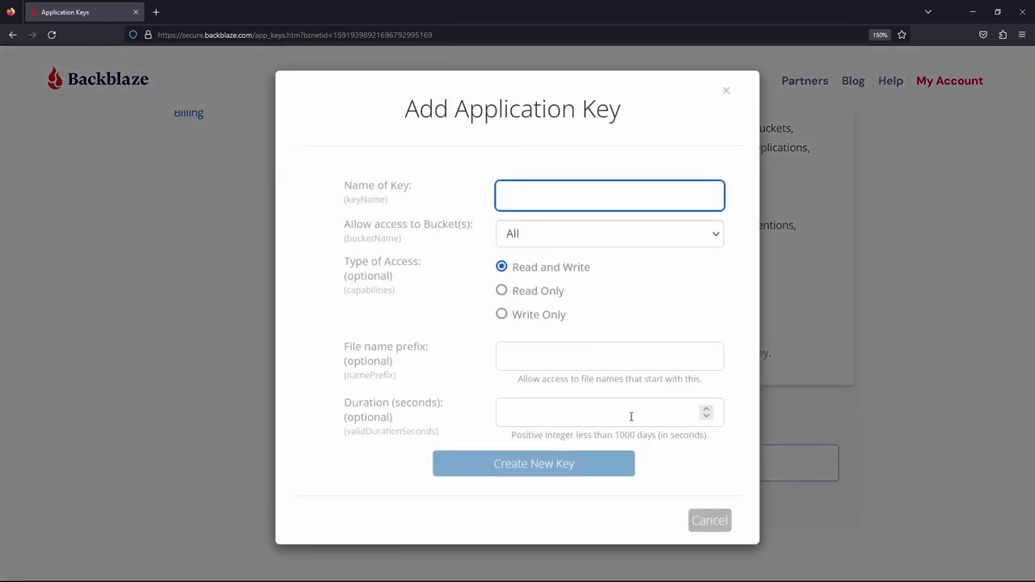
text(Truenas)
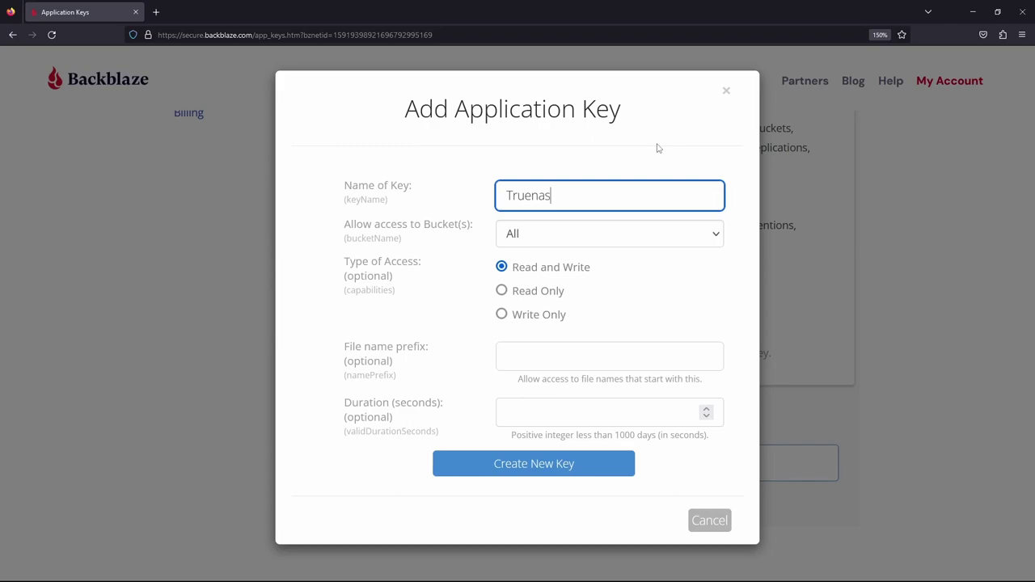
click(624, 240)
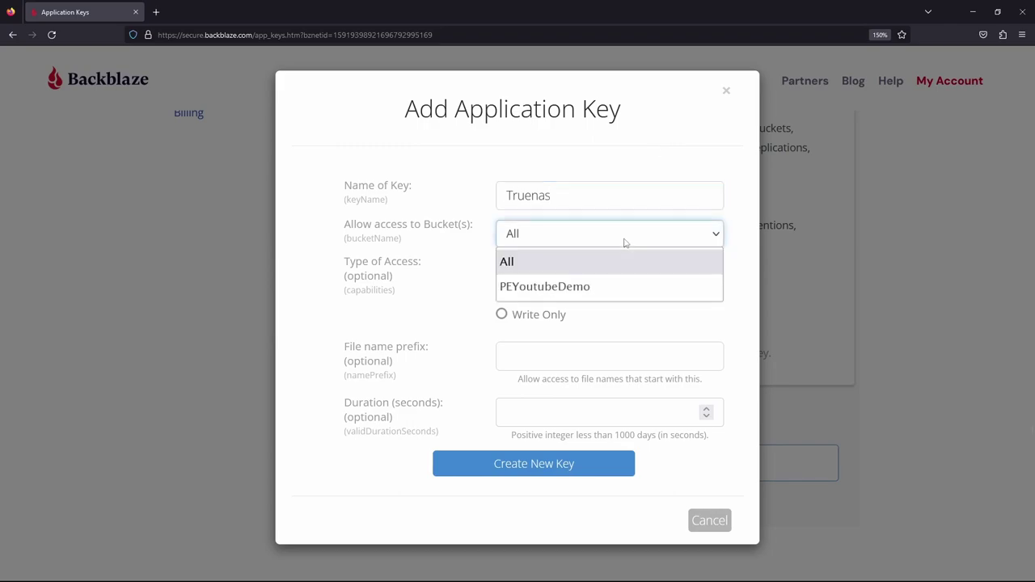
click(620, 293)
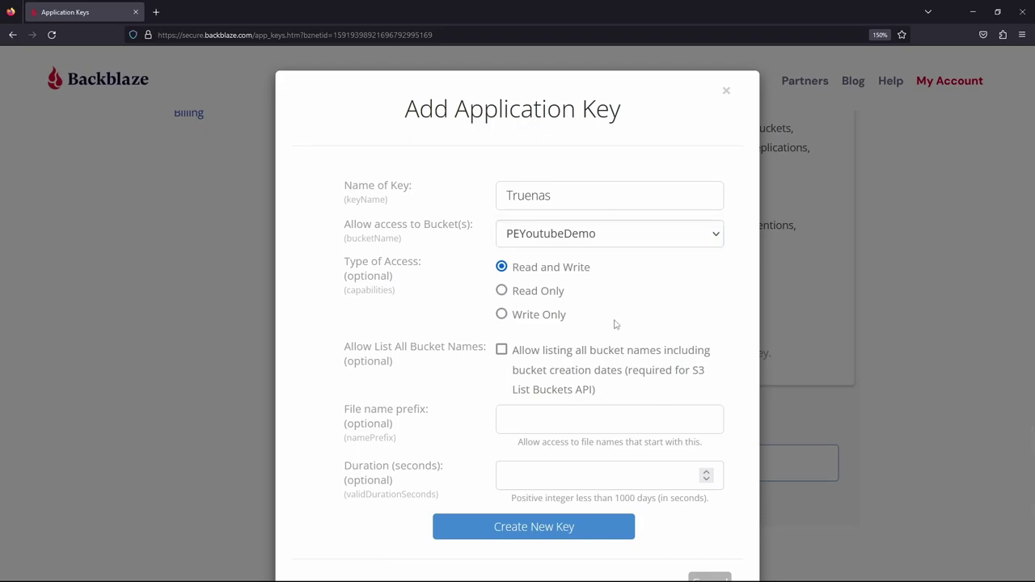
click(607, 356)
click(474, 532)
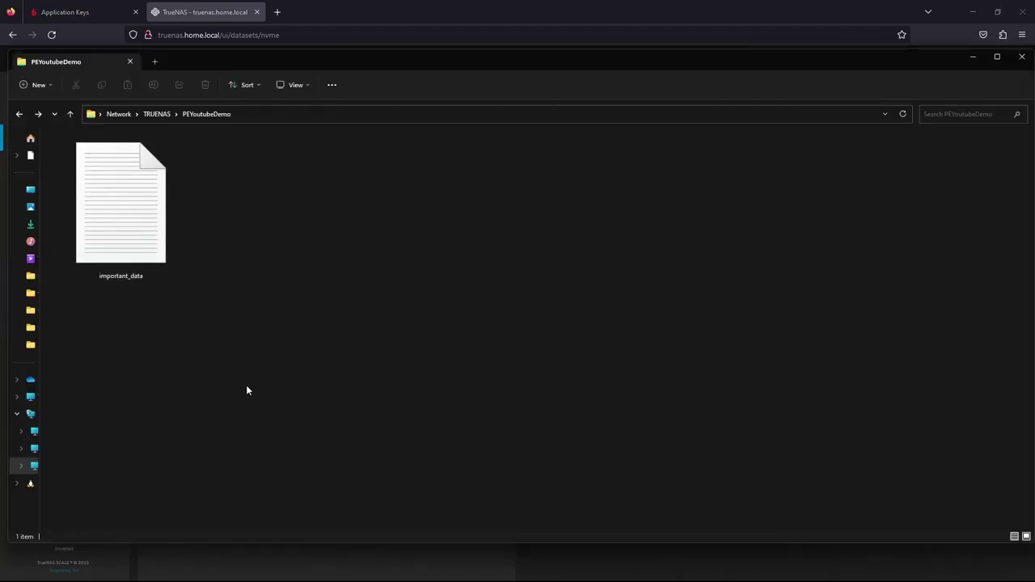
- Check the important_data file's contents, then close it and the PEYoutubeDemo folder window
double_click(123, 237)
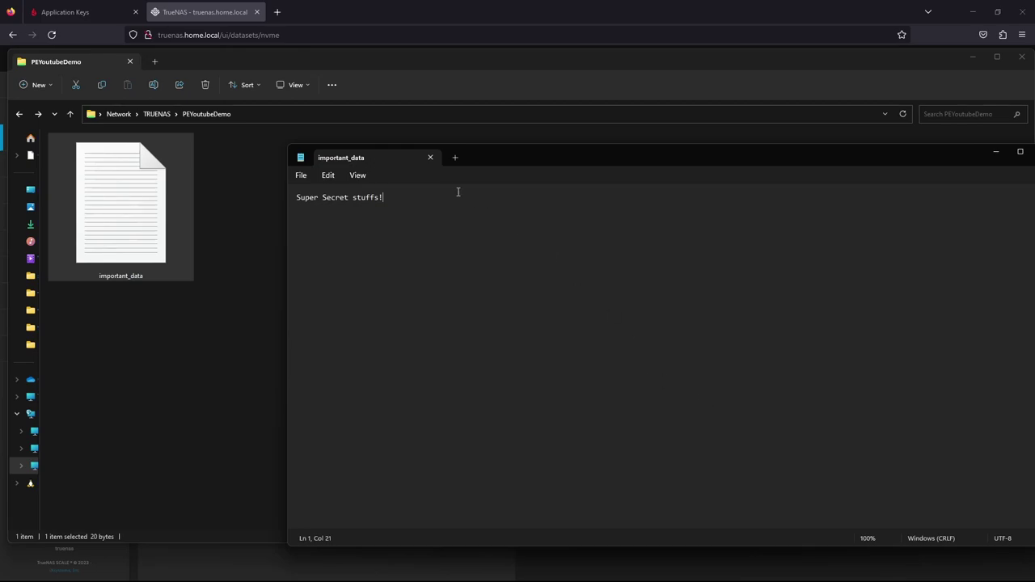
key(ctrl+w)
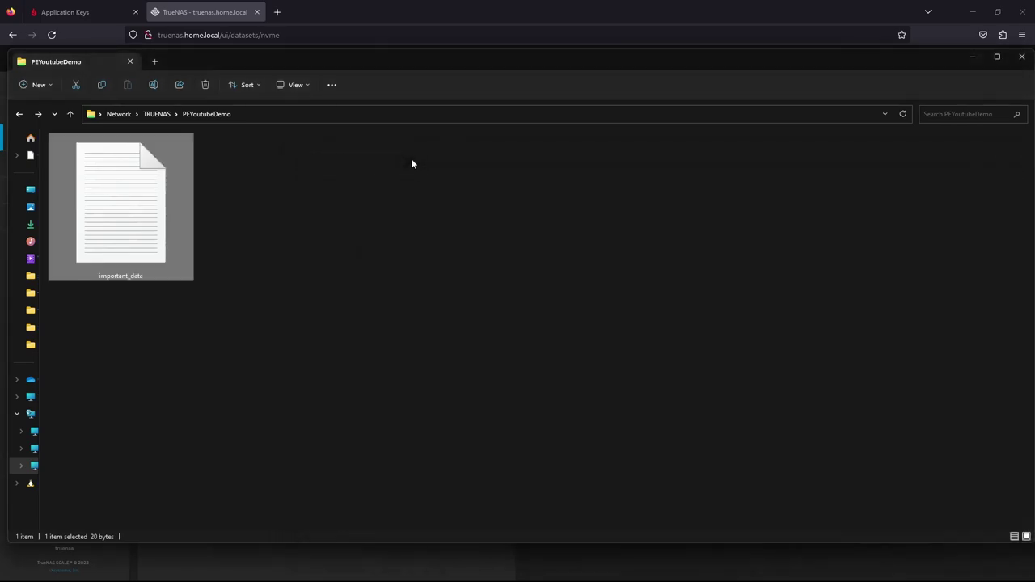
key(ctrl+w)
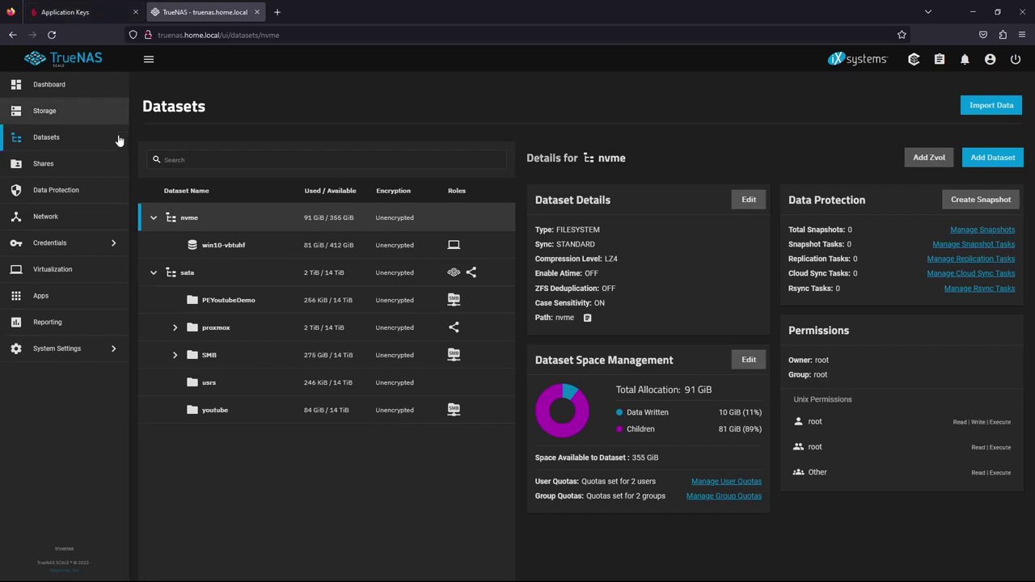
- Start a new cloud credential under Backup Credentials with Backblaze B2 as the provider
click(68, 243)
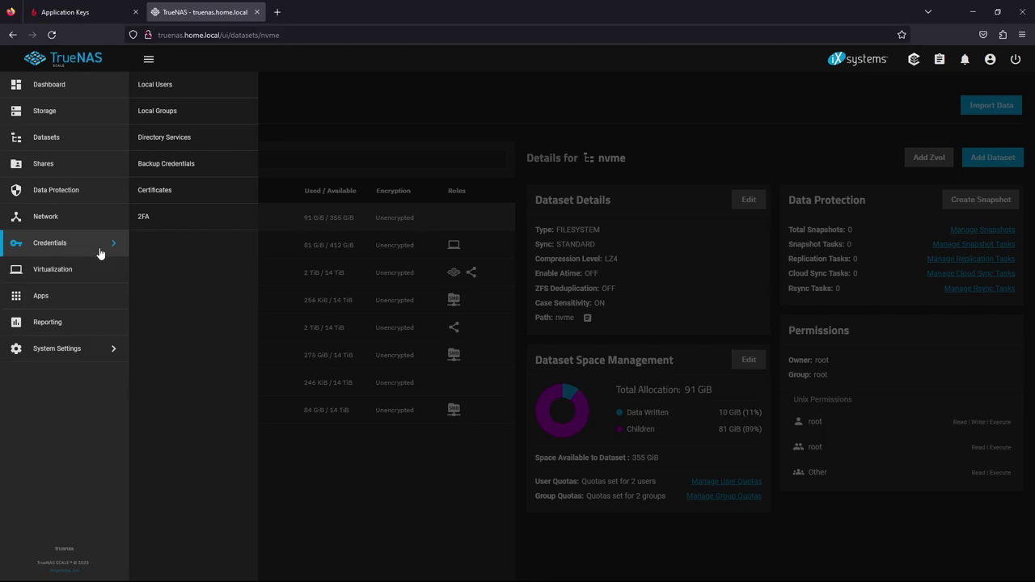
click(213, 166)
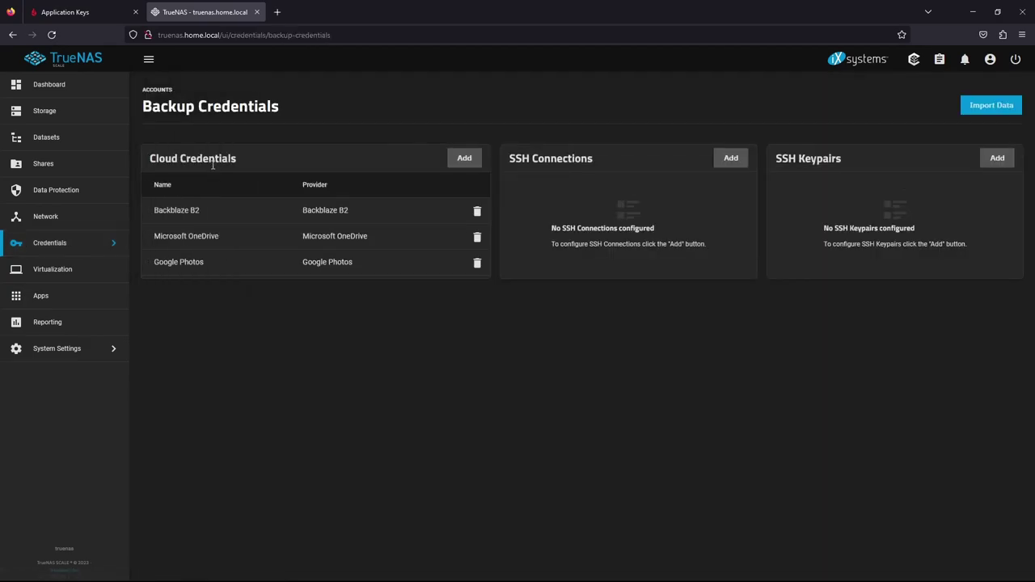
key(ctrl+plus)
key(ctrl+plus)
key(ctrl+plus)
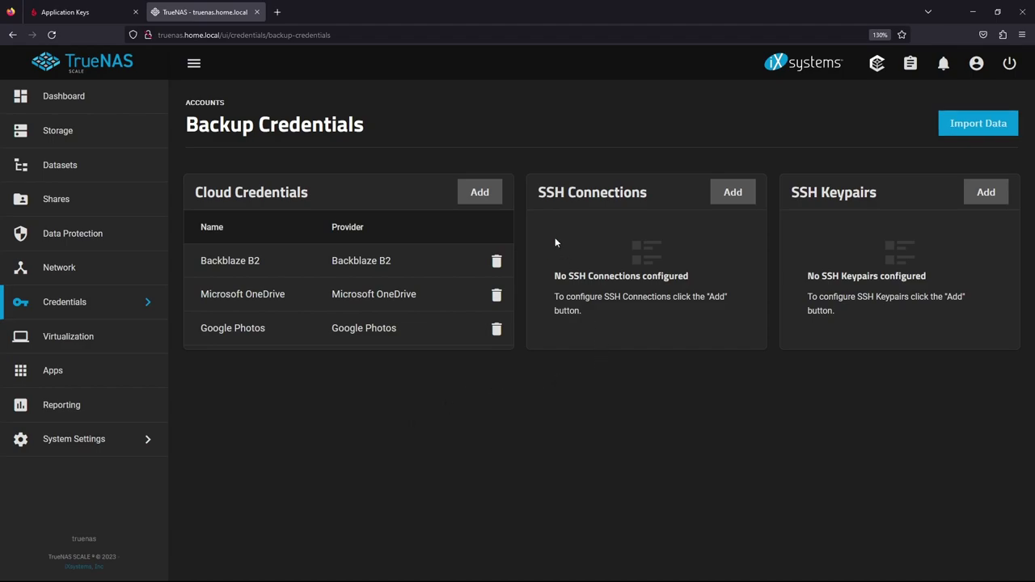
click(477, 191)
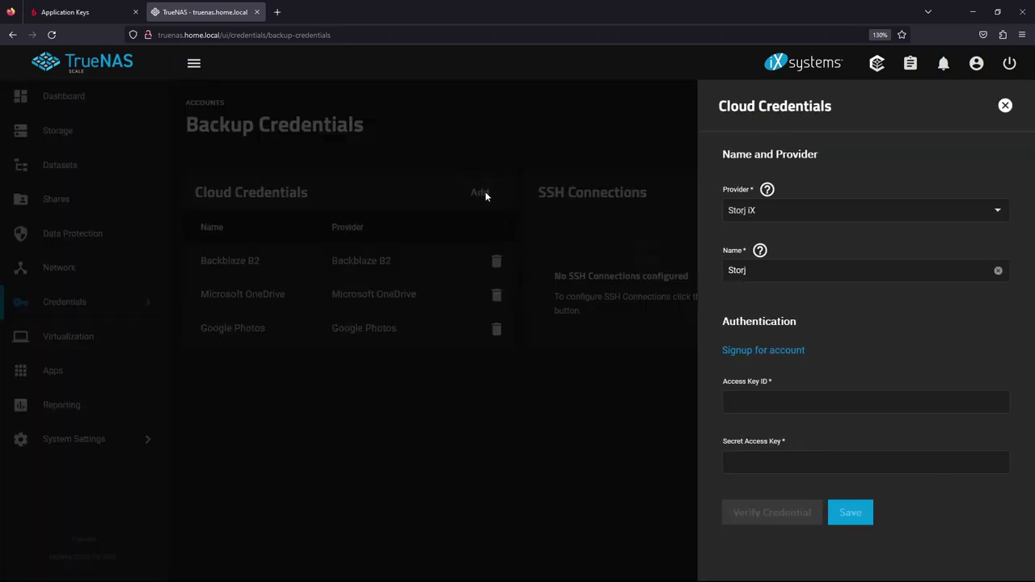
click(798, 215)
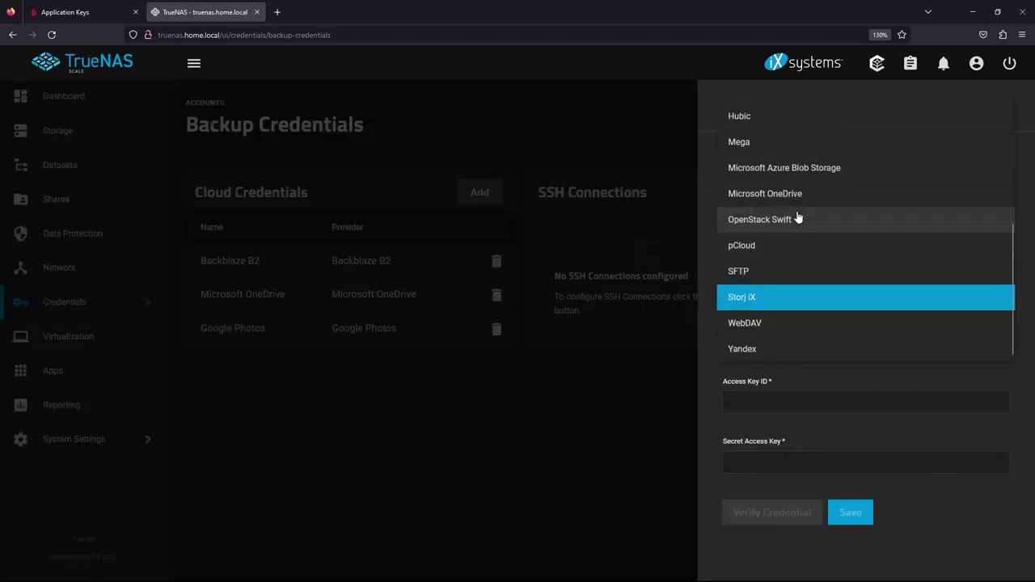
scroll(797, 217, up, 5)
click(794, 113)
- Name it BackblazeB2East, paste the key ID and application key, verify, and save
click(821, 271)
key(BackSpace)
key(BackSpace)
key(BackSpace)
key(BackSpace)
key(BackSpace)
key(BackSpace)
key(BackSpace)
key(BackSpace)
text(blaze)
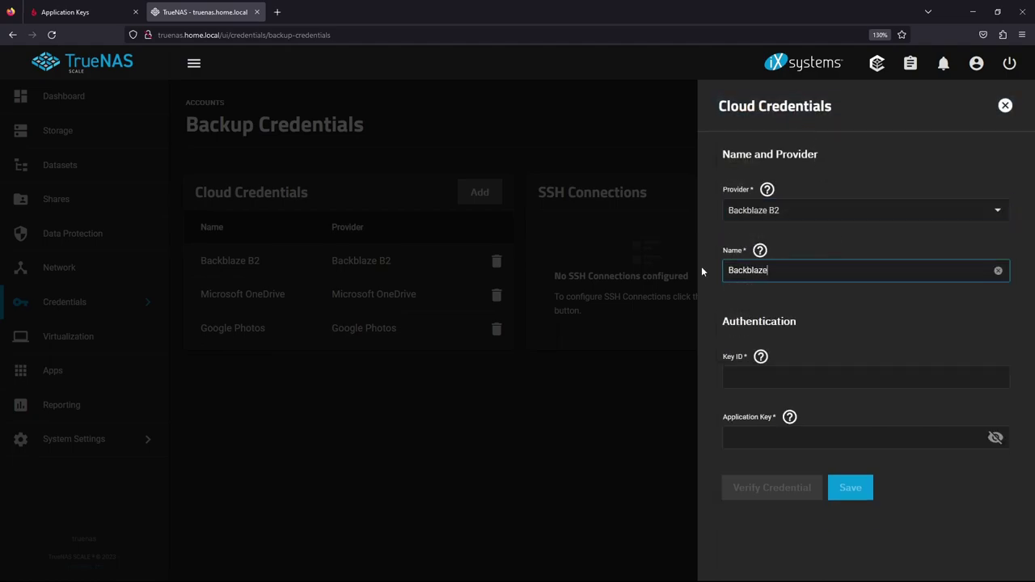
text(B2East)
key(Tab)
key(ctrl+v)
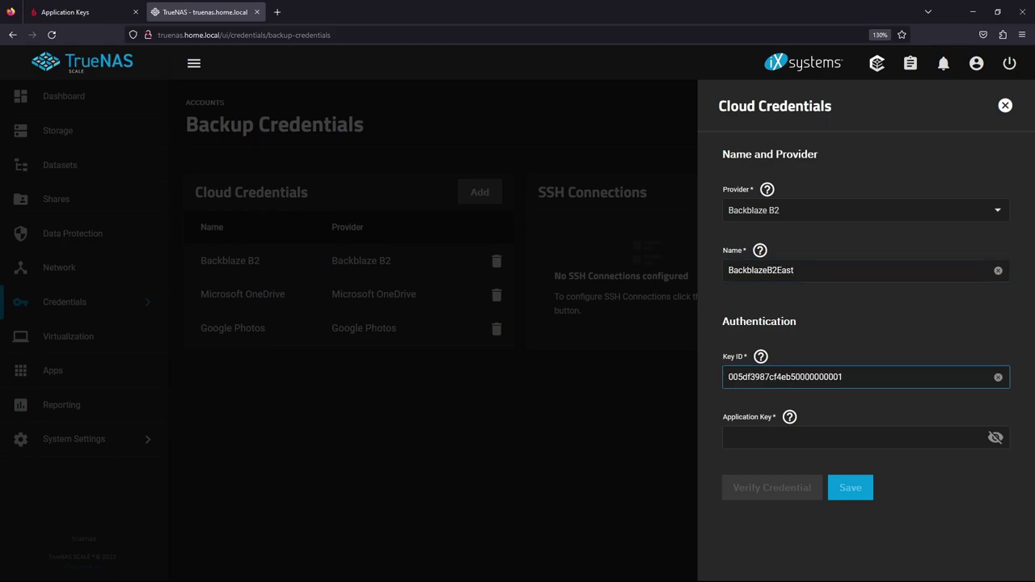
key(alt+Tab)
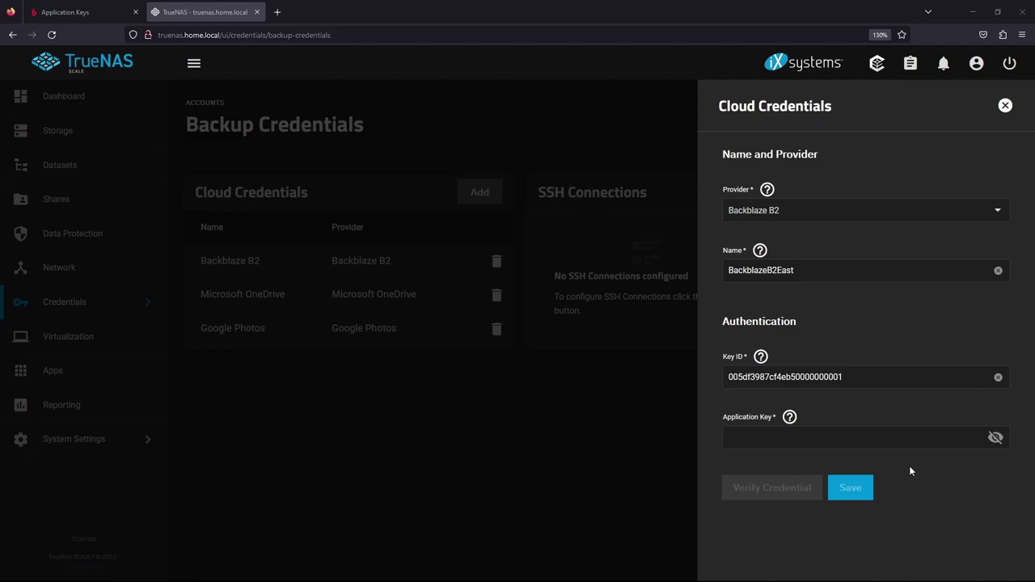
click(868, 435)
key(ctrl+v)
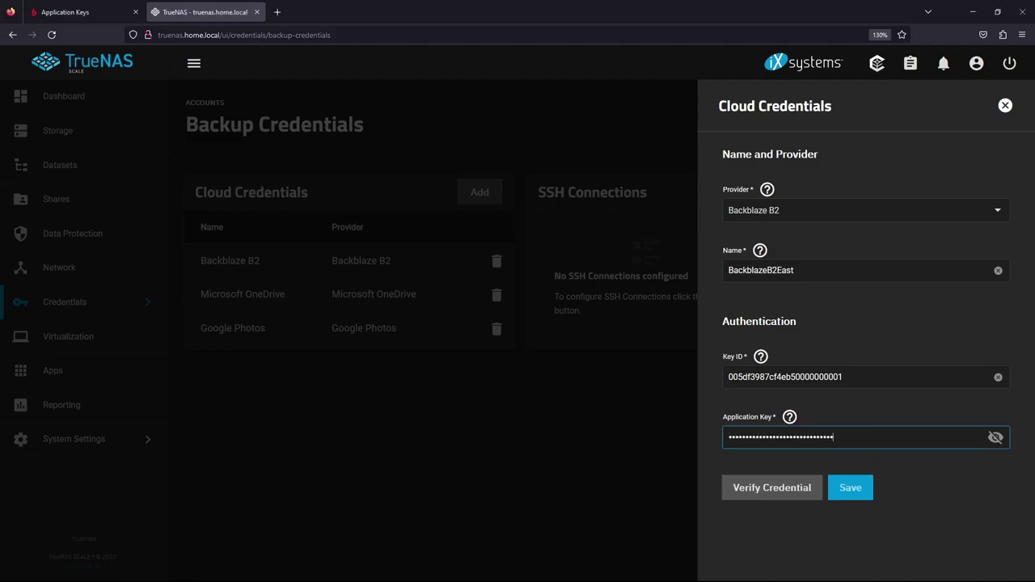
click(770, 495)
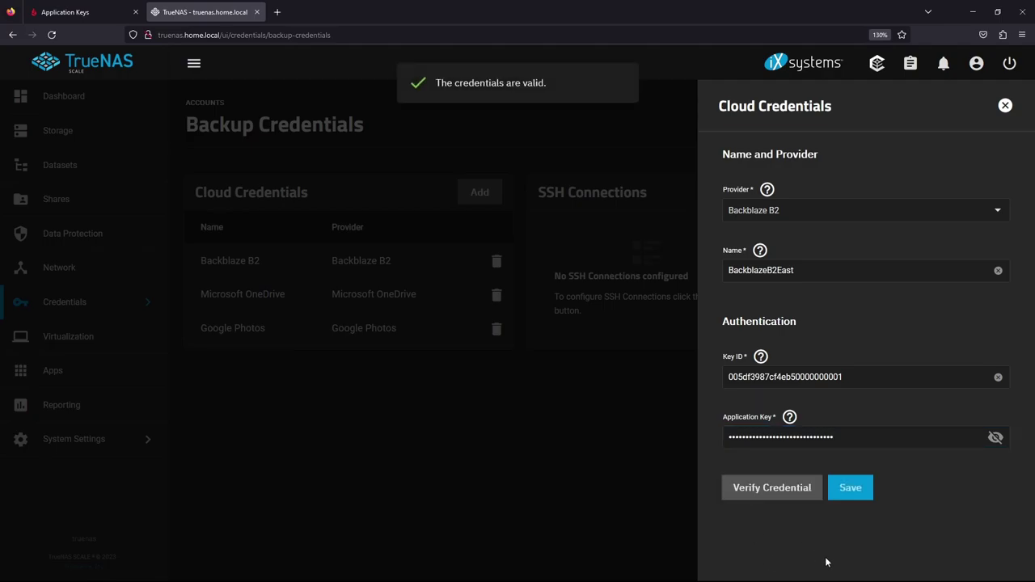
click(850, 489)
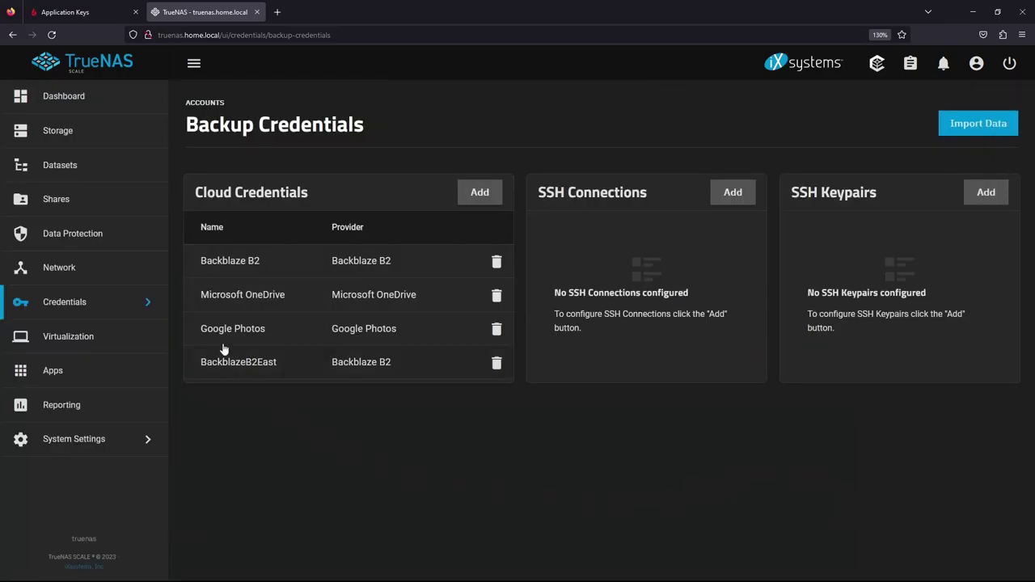
- Start a cloud sync task described backblazeb2east with Push direction and SYNC transfer mode
click(134, 246)
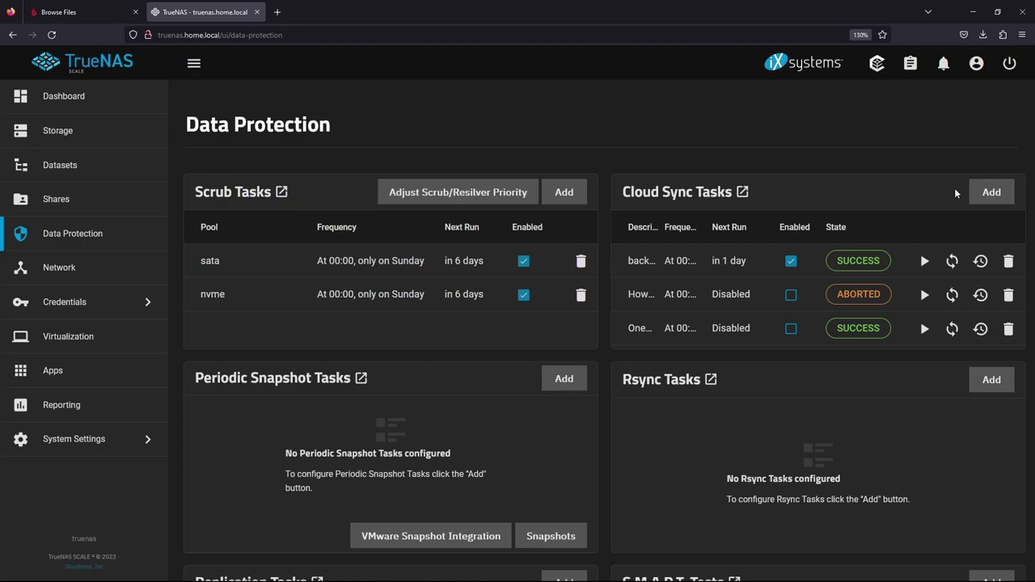
click(992, 193)
click(697, 208)
text(backblazeb2east)
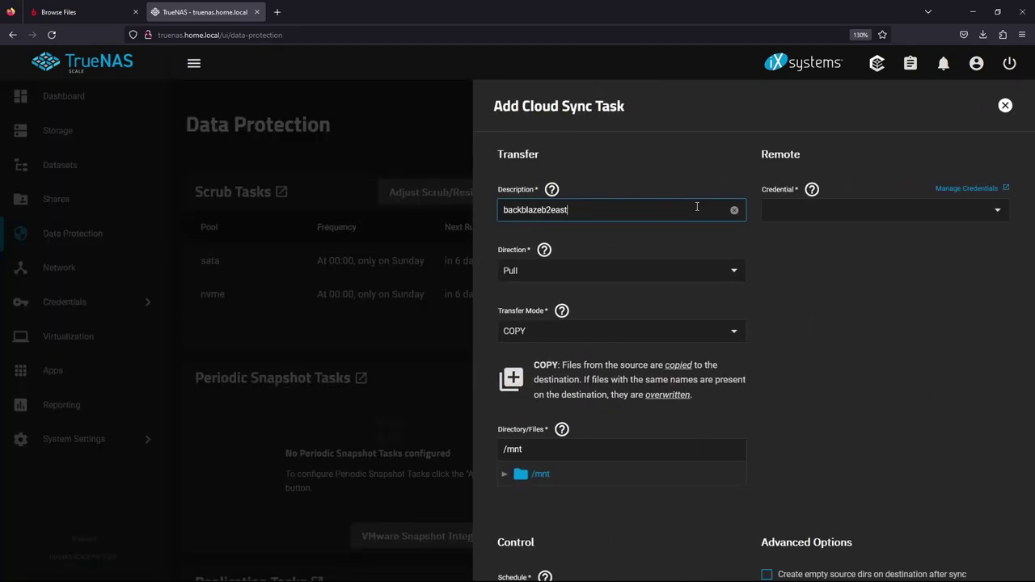
click(720, 269)
click(675, 247)
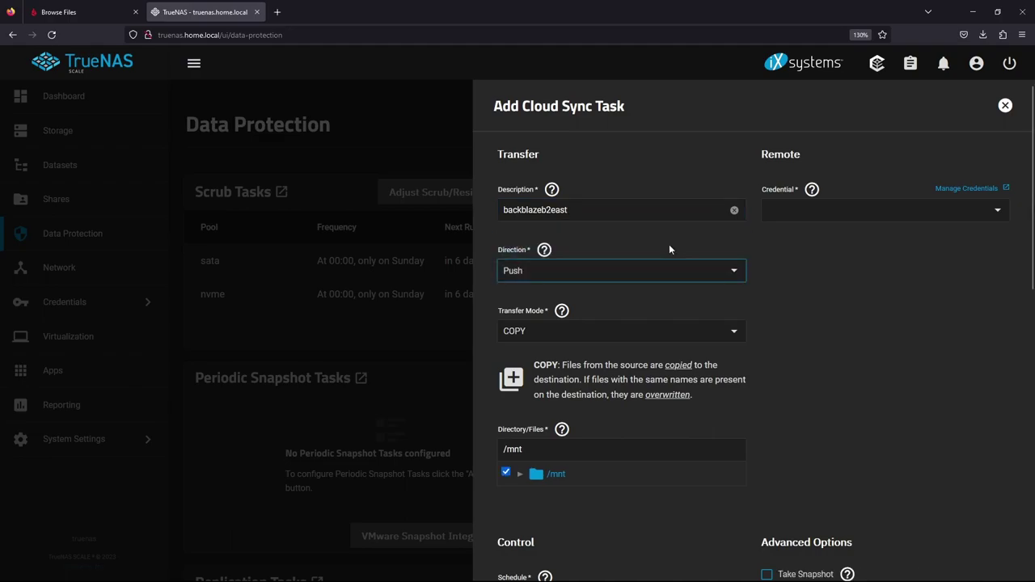
click(622, 337)
click(612, 316)
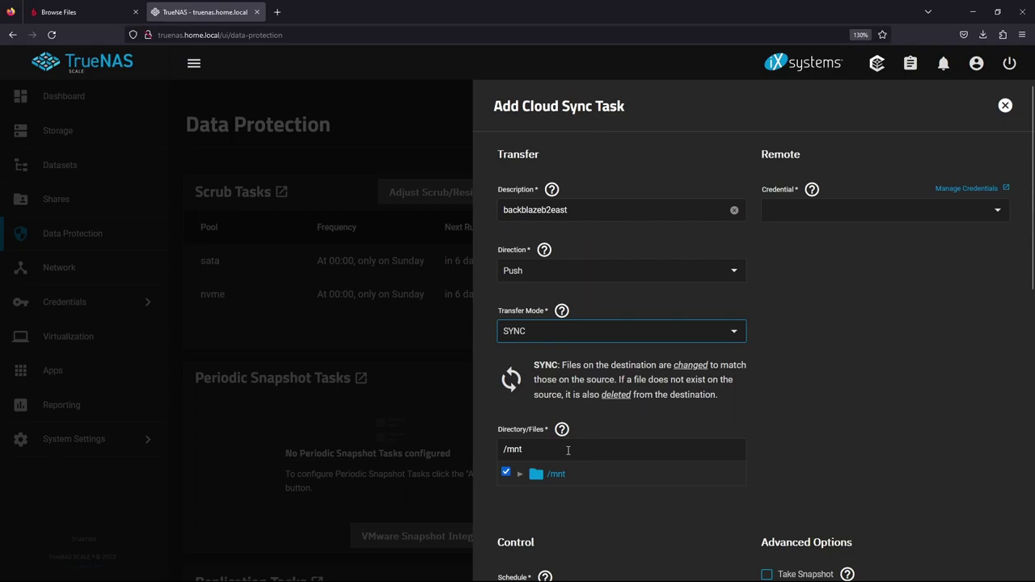
- Select /mnt/sata/PEYoutubeDemo as the task's source folder instead of /mnt
click(507, 472)
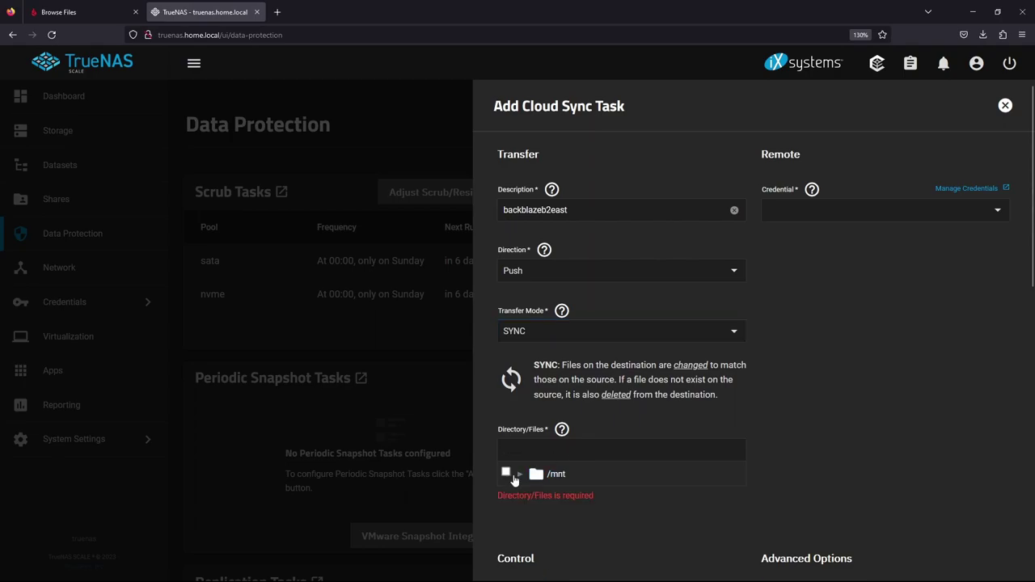
click(519, 475)
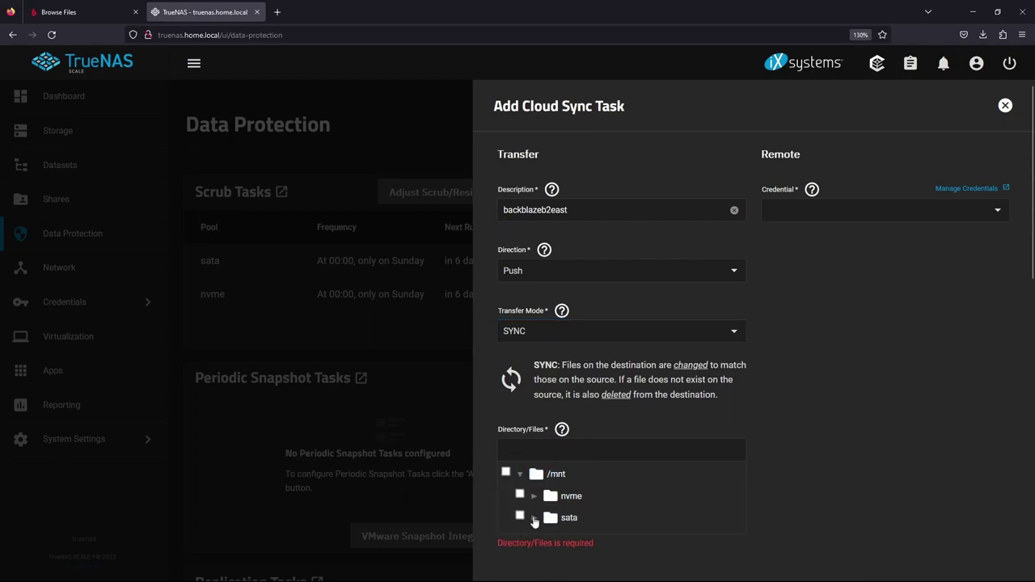
click(533, 519)
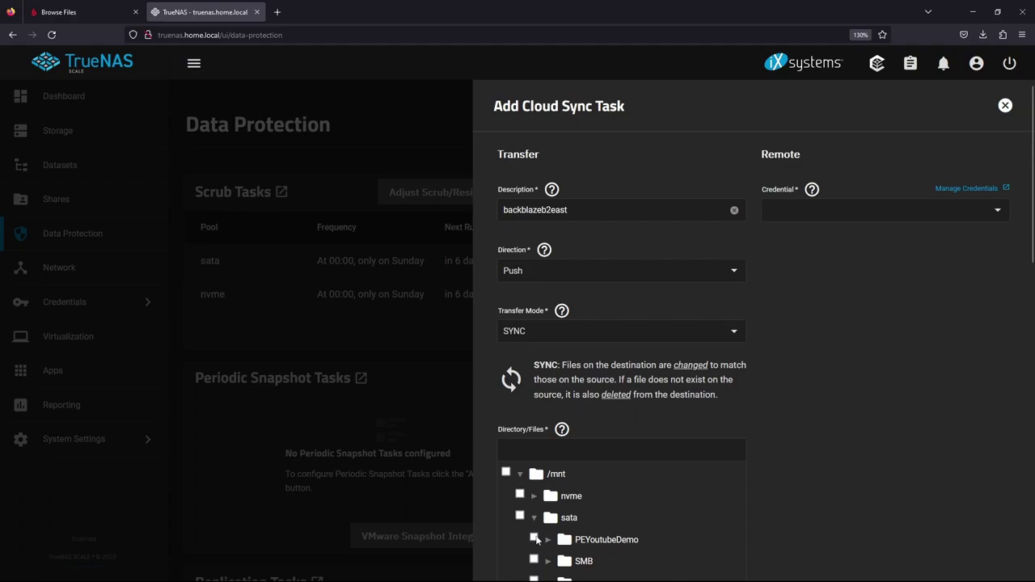
click(534, 538)
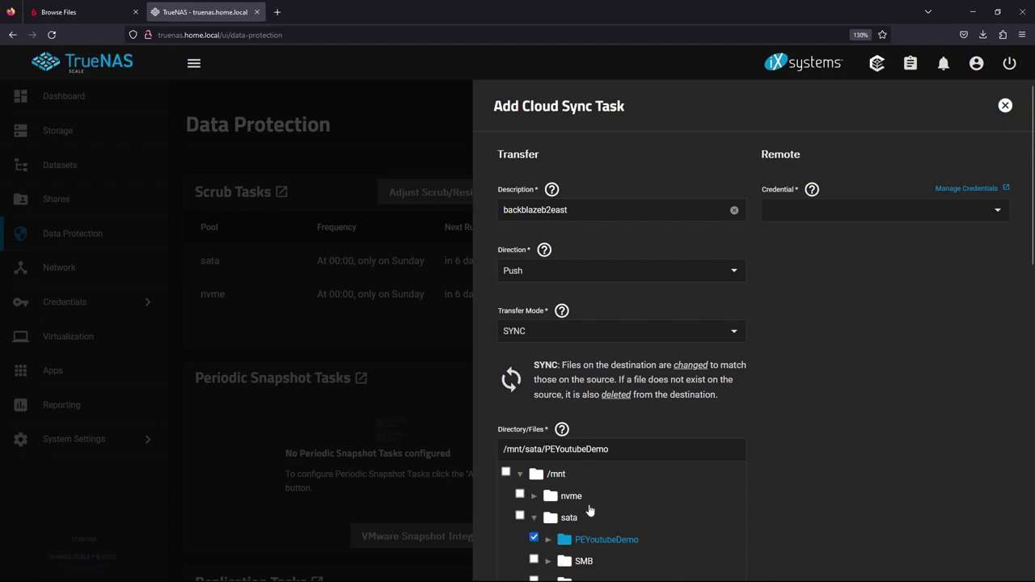
- Use credential BackblazeB2East, bucket PEYoutubeDemo, and root folder / as the remote target
click(840, 213)
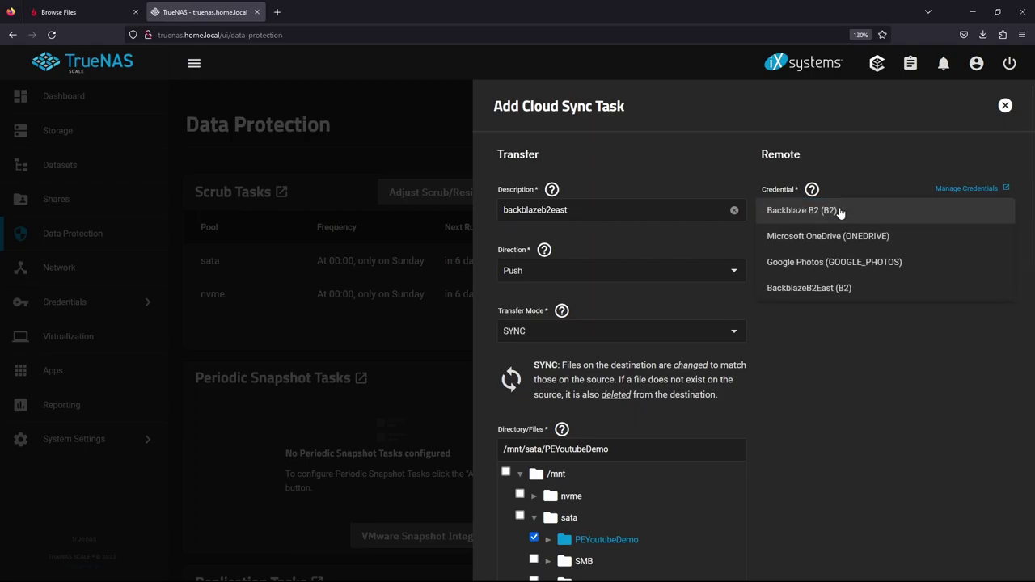
click(845, 300)
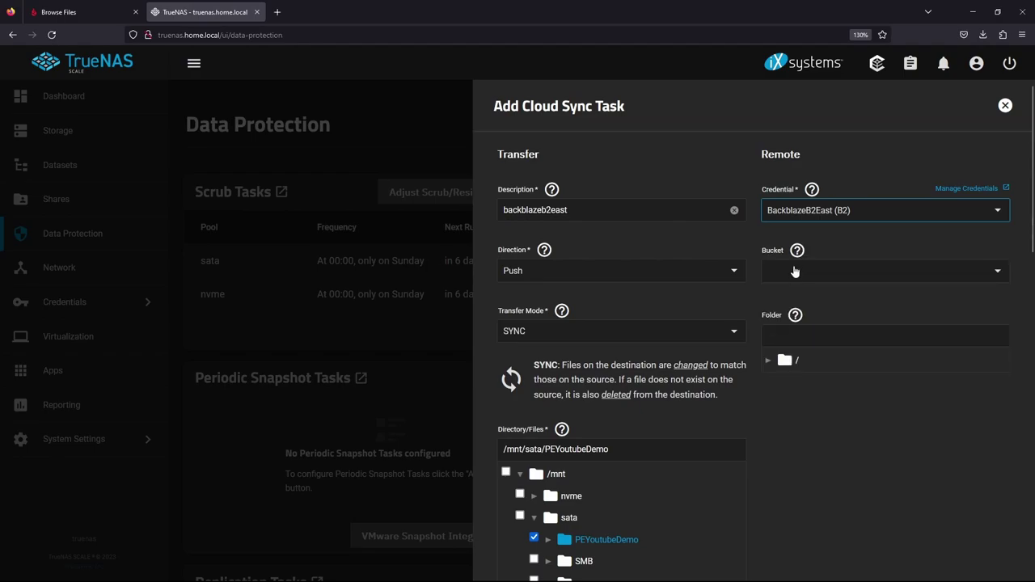
click(807, 275)
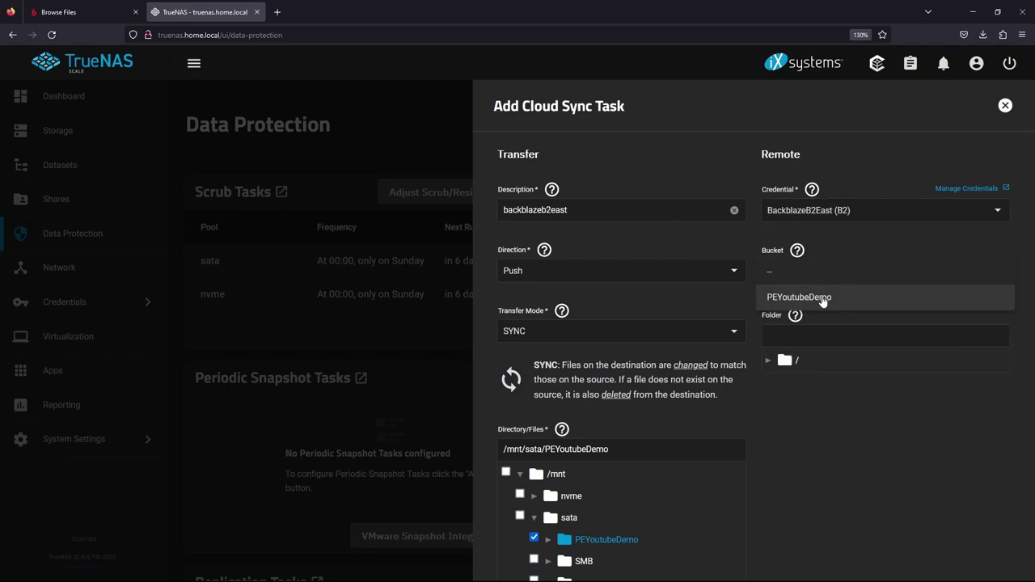
click(822, 299)
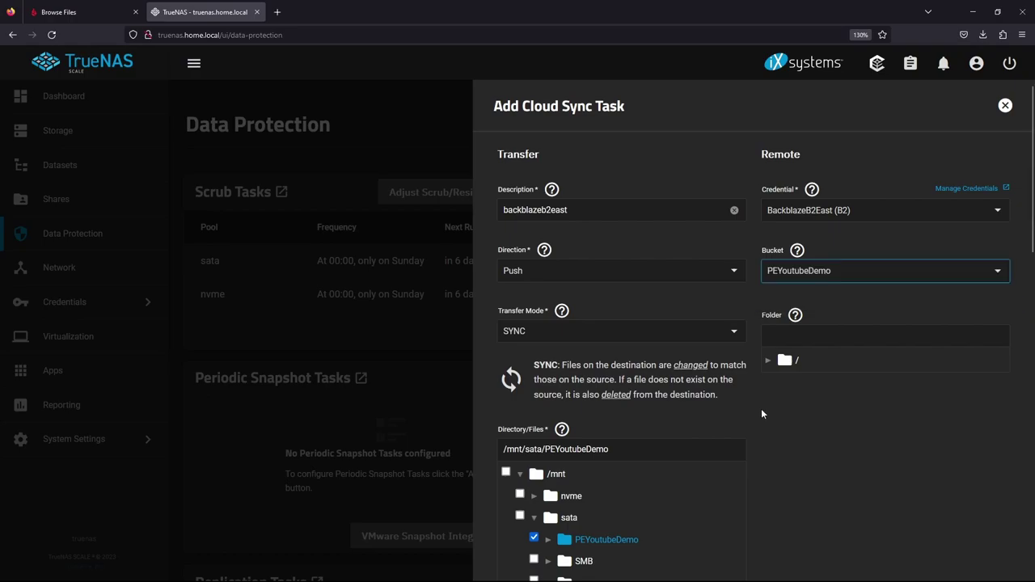
click(791, 364)
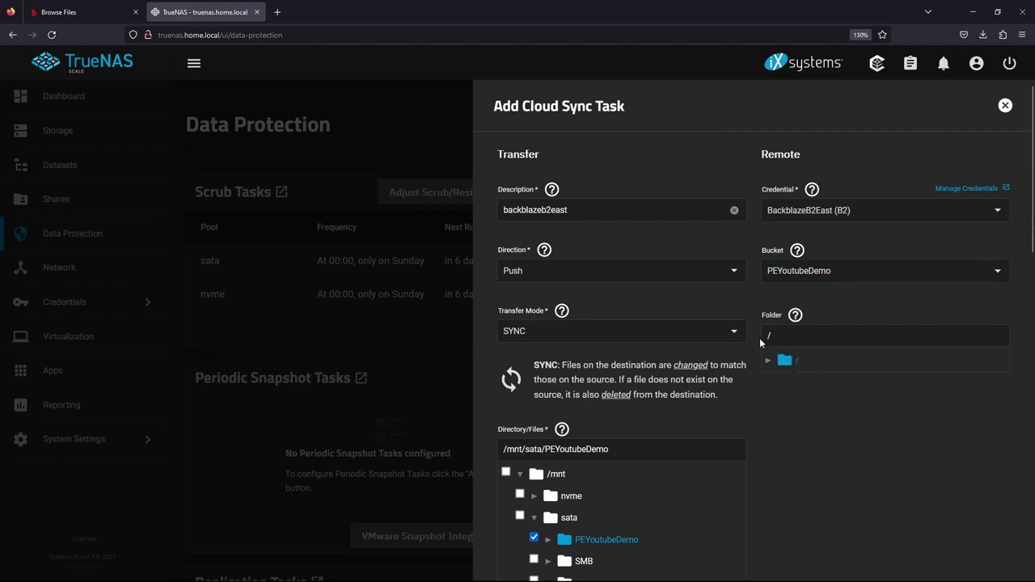
- Give the task the custom schedule 0 0 2-30/2 * *, starting from the Daily preset
scroll(804, 437, down, 3)
scroll(795, 441, down, 2)
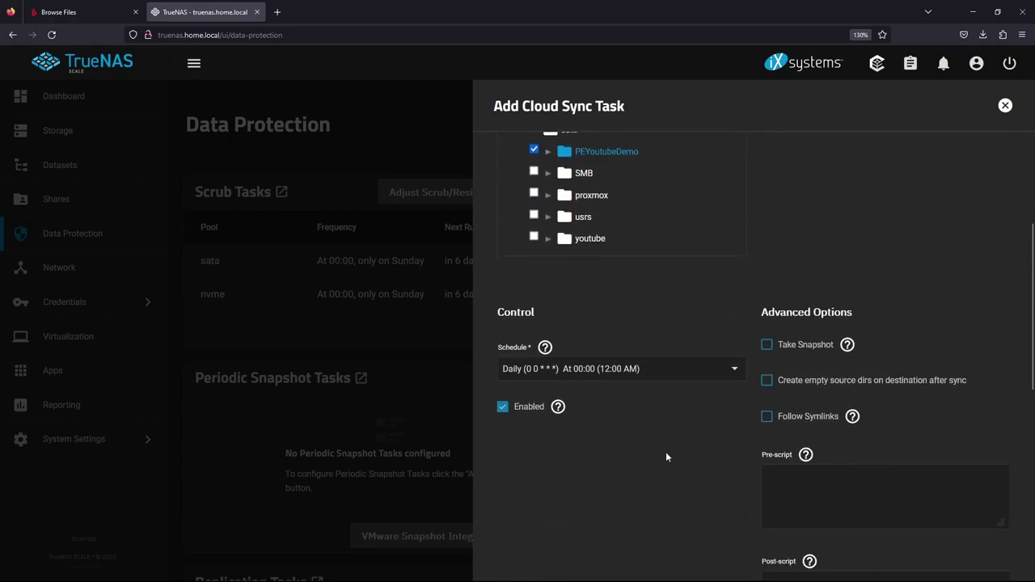
click(657, 378)
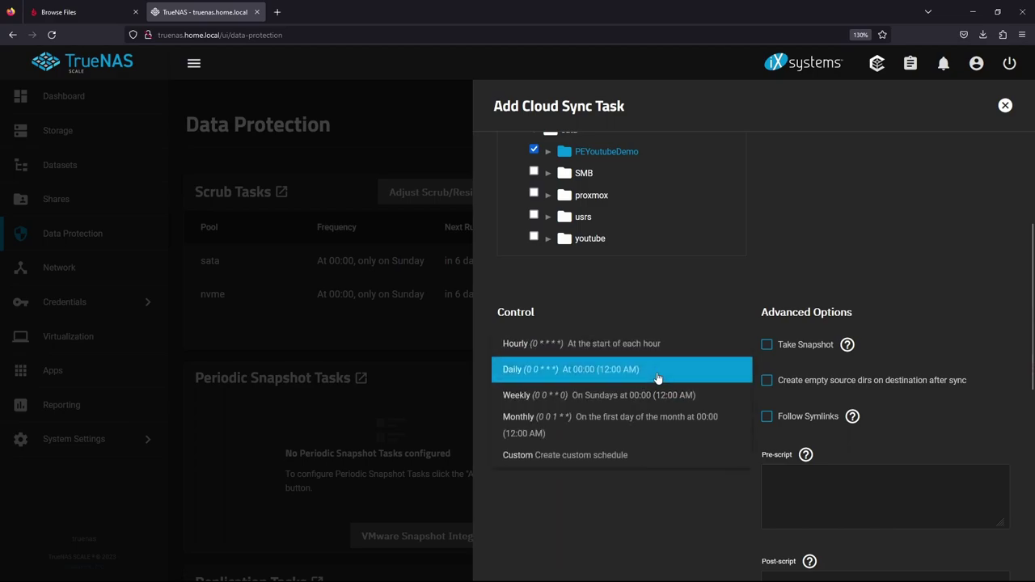
click(644, 457)
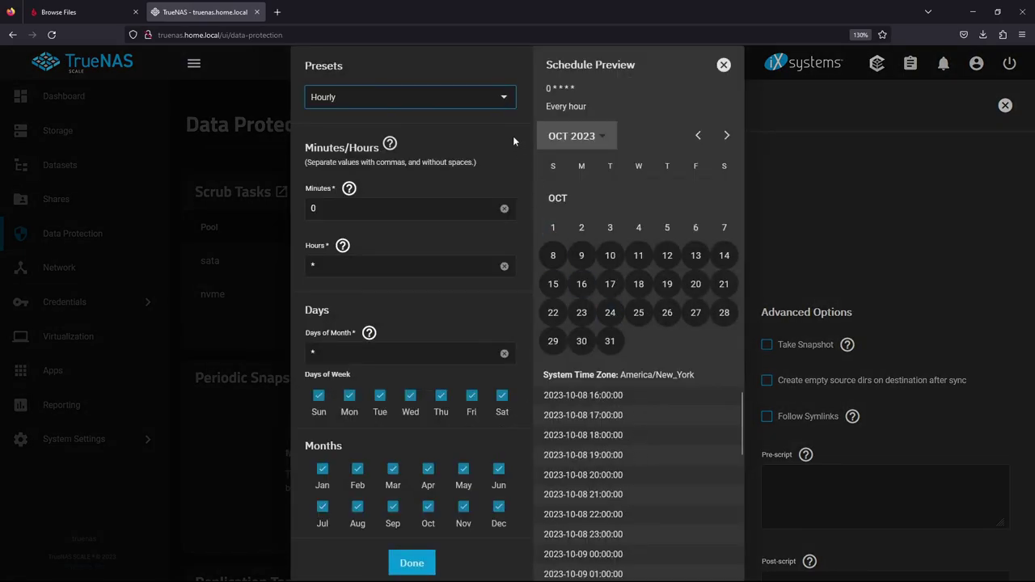
click(491, 97)
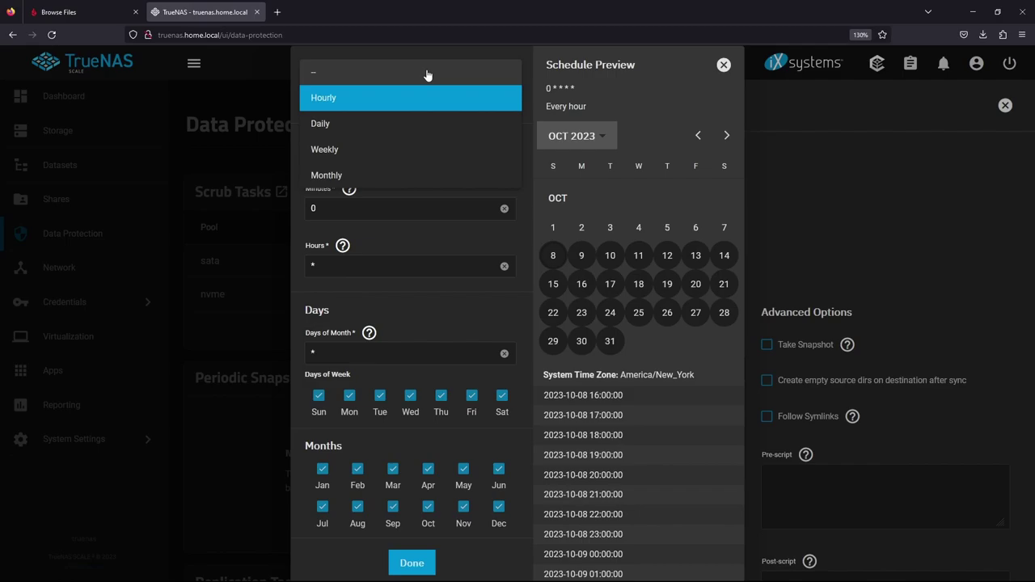
click(437, 123)
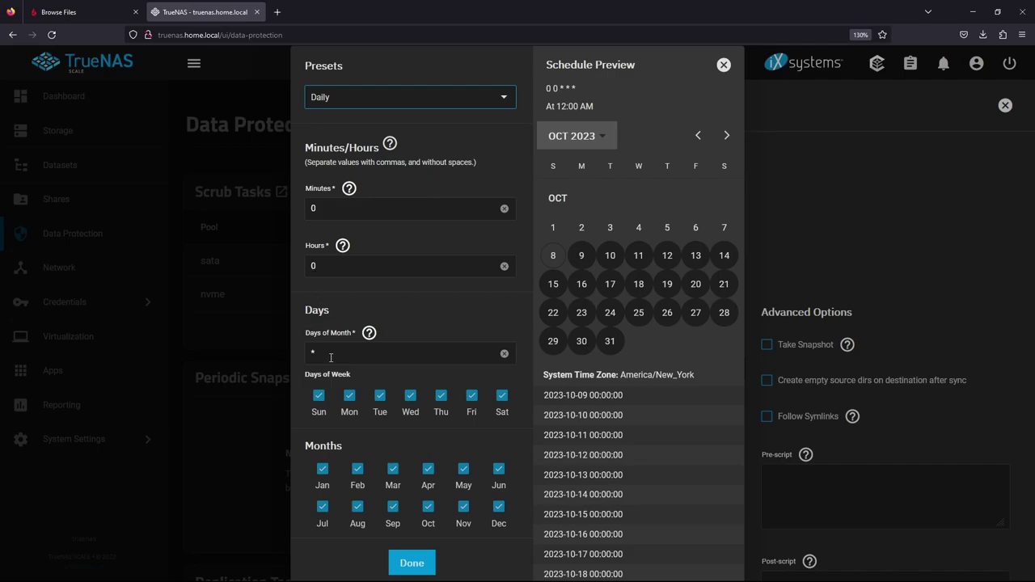
drag(330, 357, 301, 353)
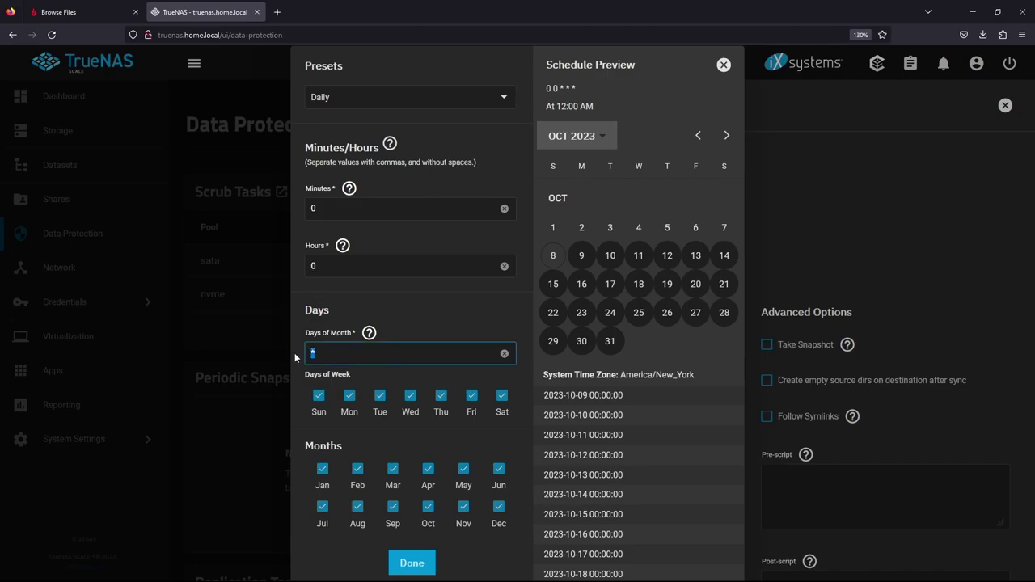
text(2-30/2)
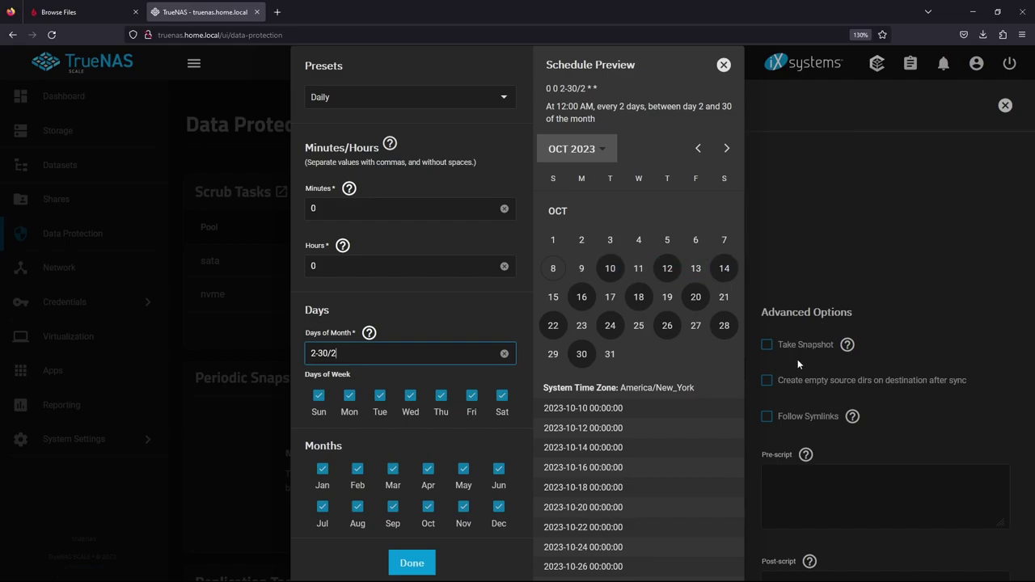
click(425, 564)
- Save the new backblazeb2east cloud sync task and show its details
scroll(631, 491, down, 5)
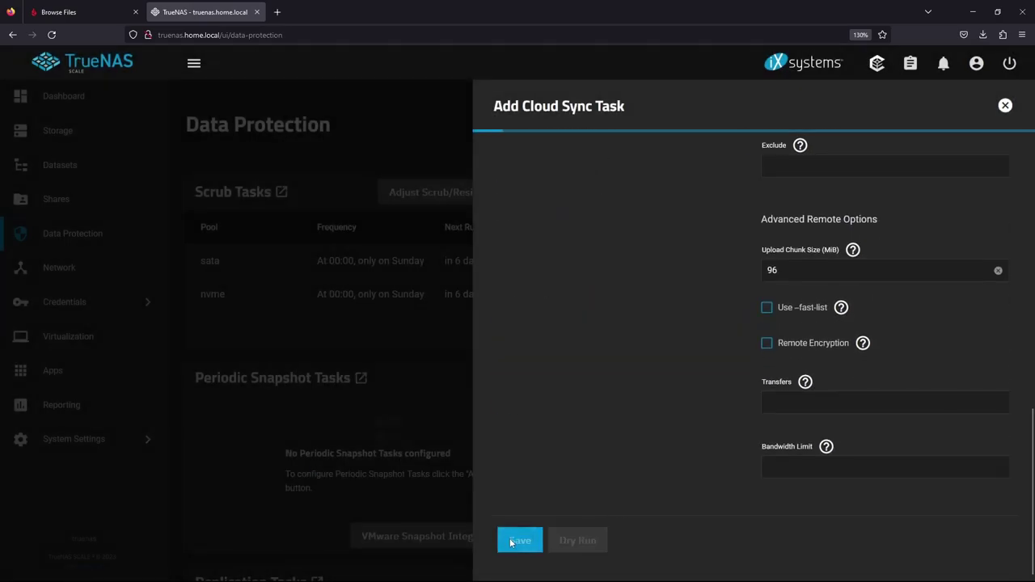
click(511, 540)
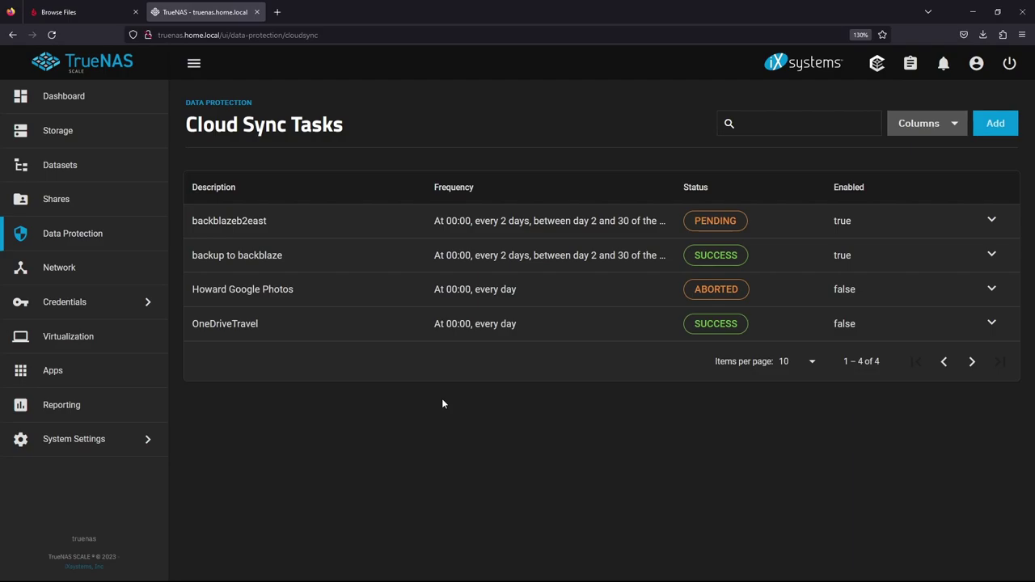
click(997, 222)
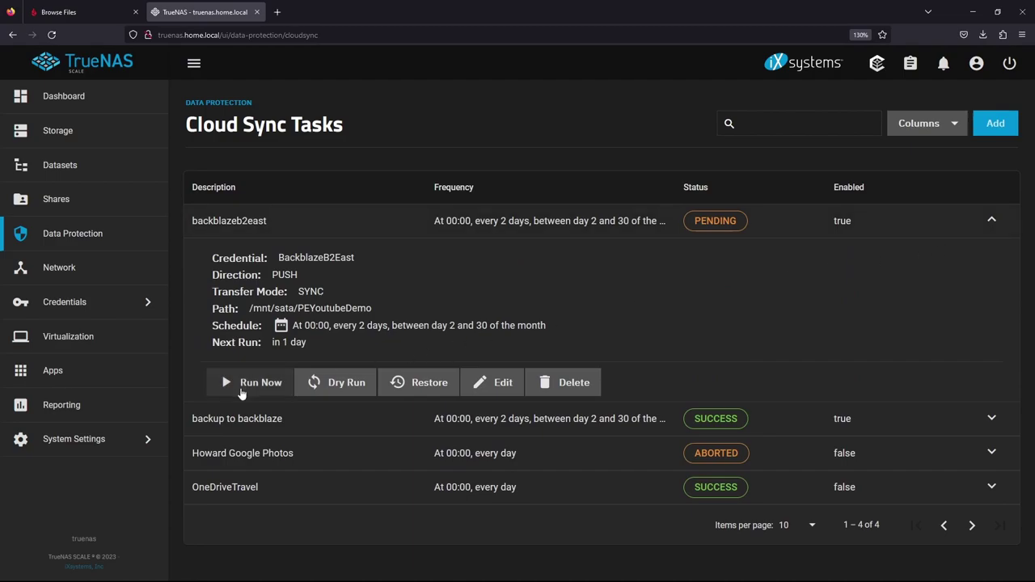
- Run the backblazeb2east sync once and confirm its log lists important_data.txt as copied
click(240, 389)
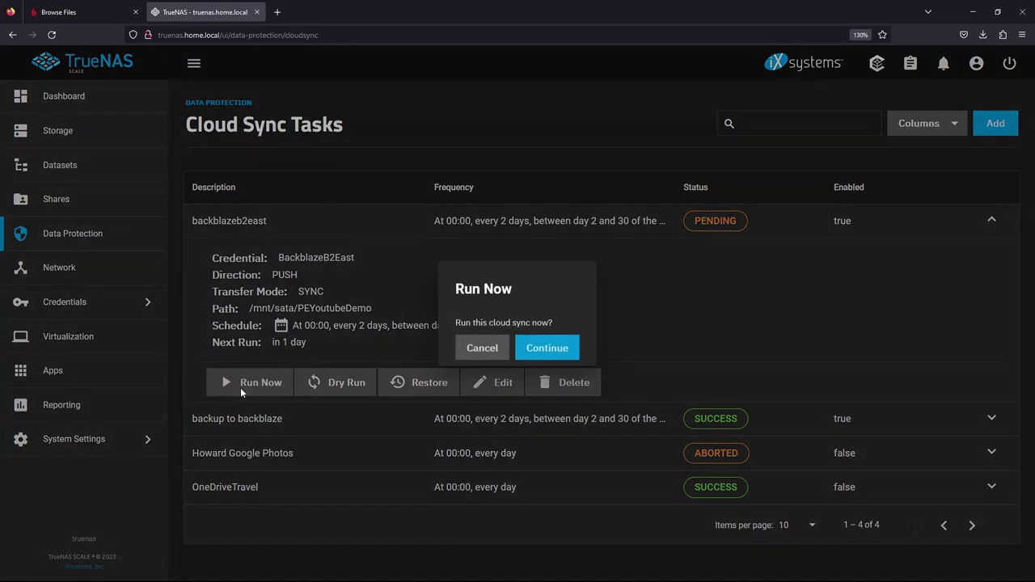
click(547, 350)
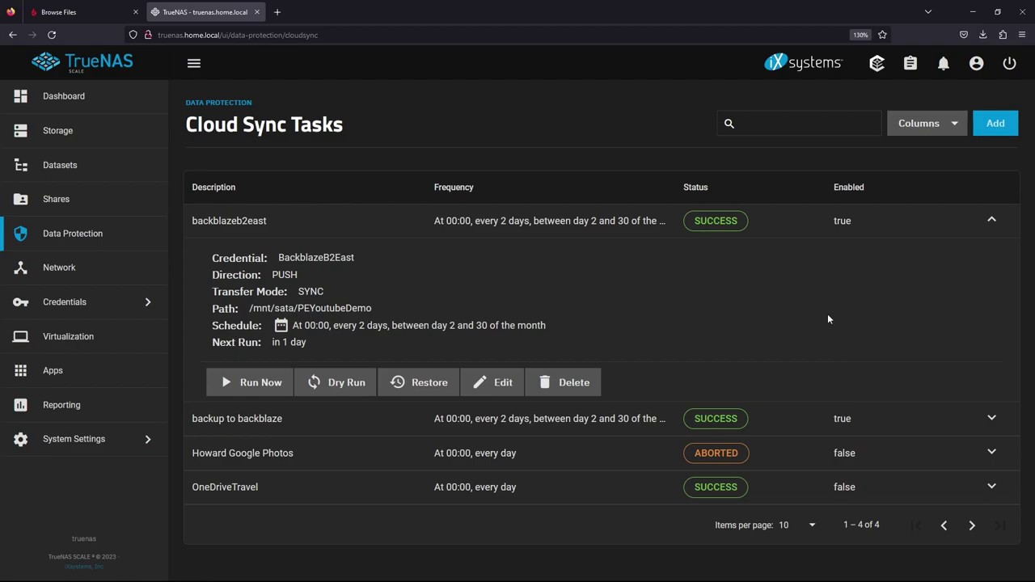
click(733, 222)
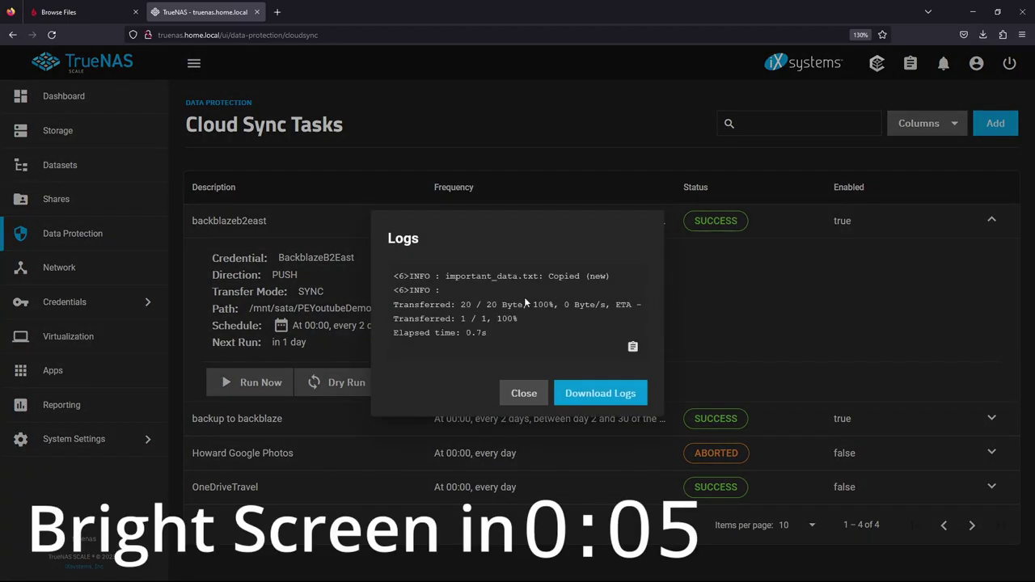
drag(445, 276, 510, 281)
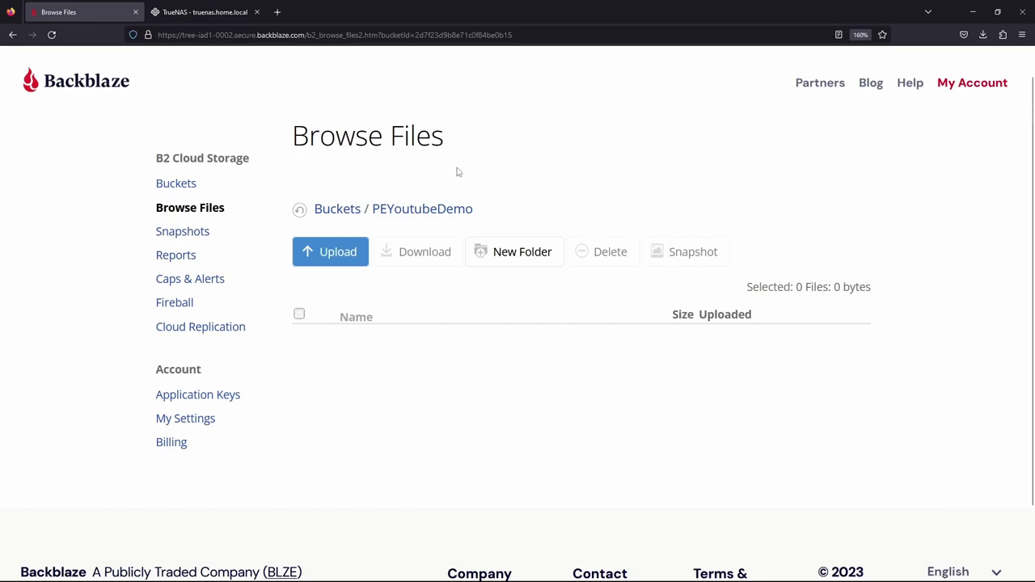
- Refresh PEYoutubeDemo to reveal important_data.txt (20.0 bytes), then download that file
click(299, 211)
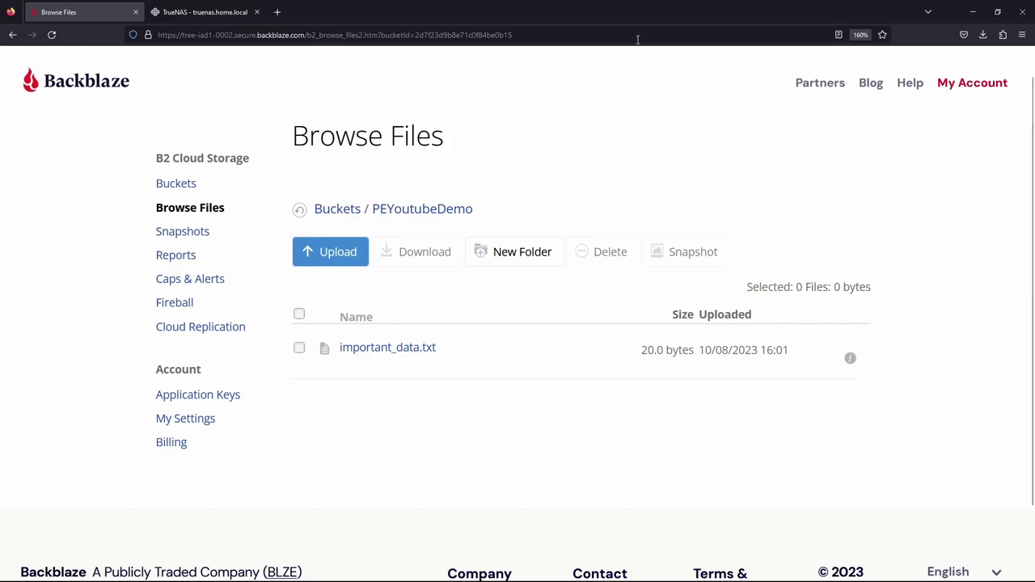
click(299, 348)
click(417, 253)
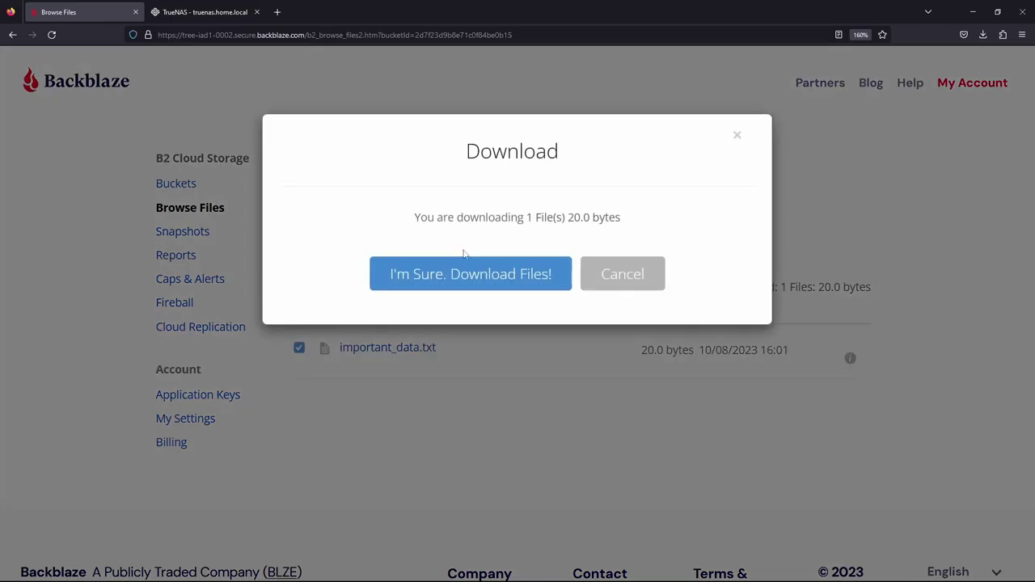
click(479, 276)
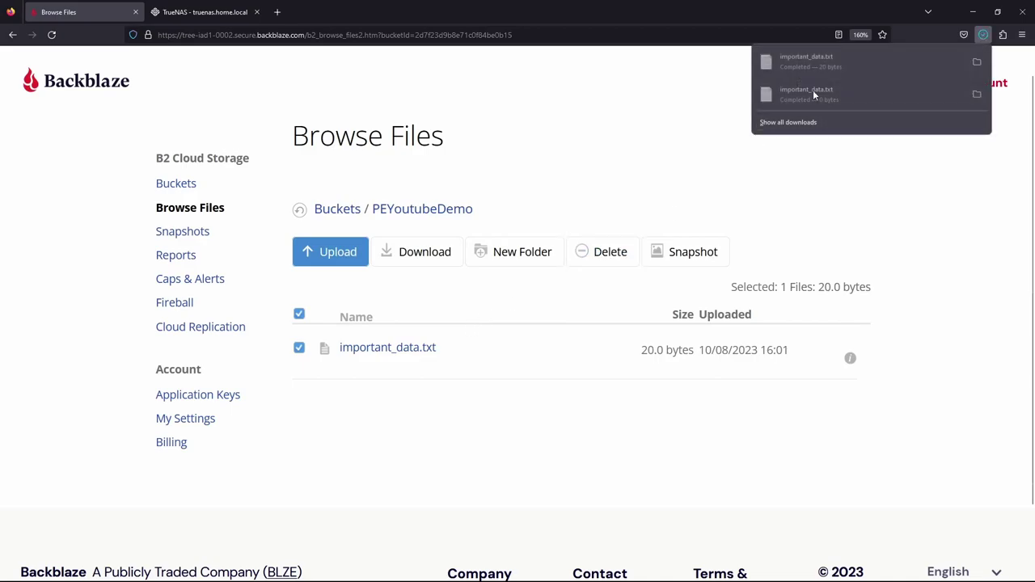